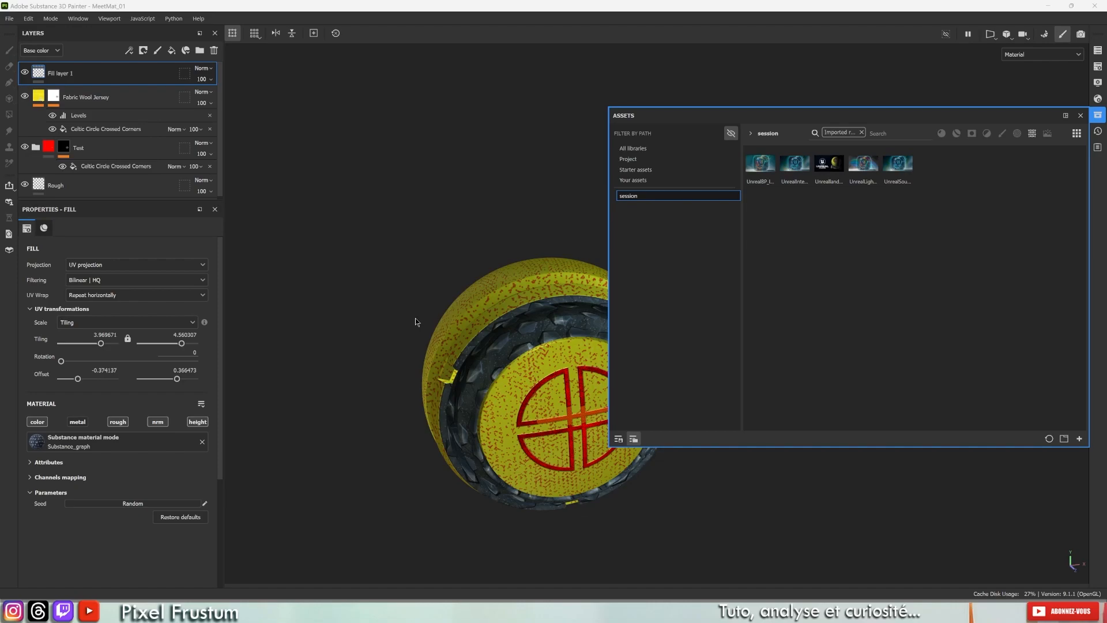
Delete the Fill layer 1, Fabric Wool Jersey and Test layers, keeping only the Rough layer.
{"action": "left_click", "coordinate": [214, 50]}
{"action": "left_click", "coordinate": [214, 50]}
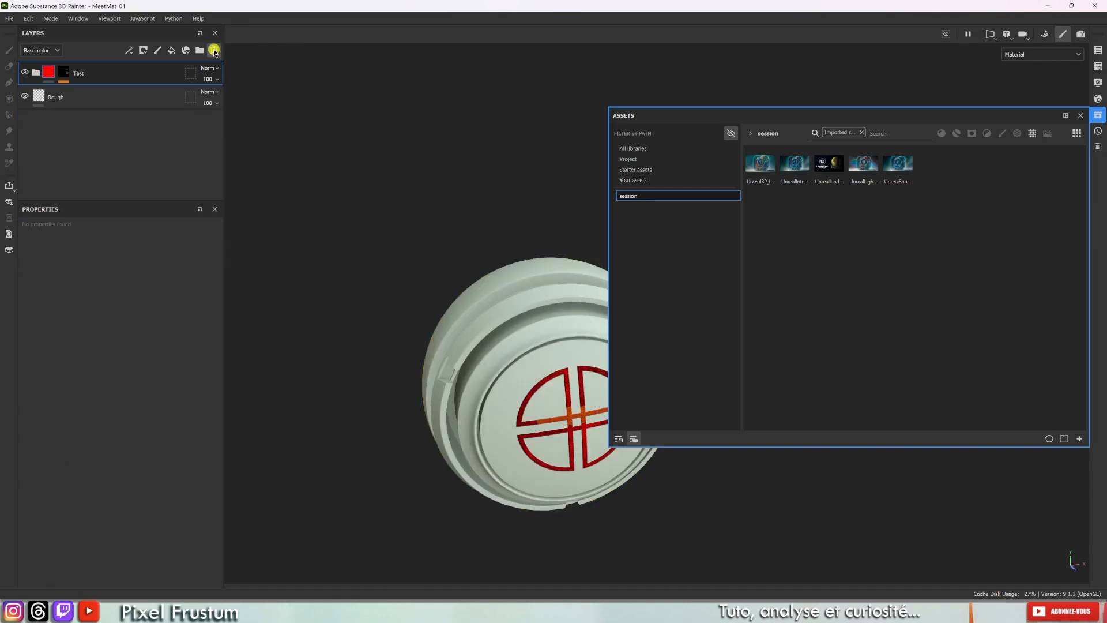
{"action": "left_click", "coordinate": [214, 50]}
Add a fill layer above the Rough layer and rename it AO.
{"action": "left_click_drag", "start_coordinate": [428, 337], "coordinate": [450, 244], "text": "alt"}
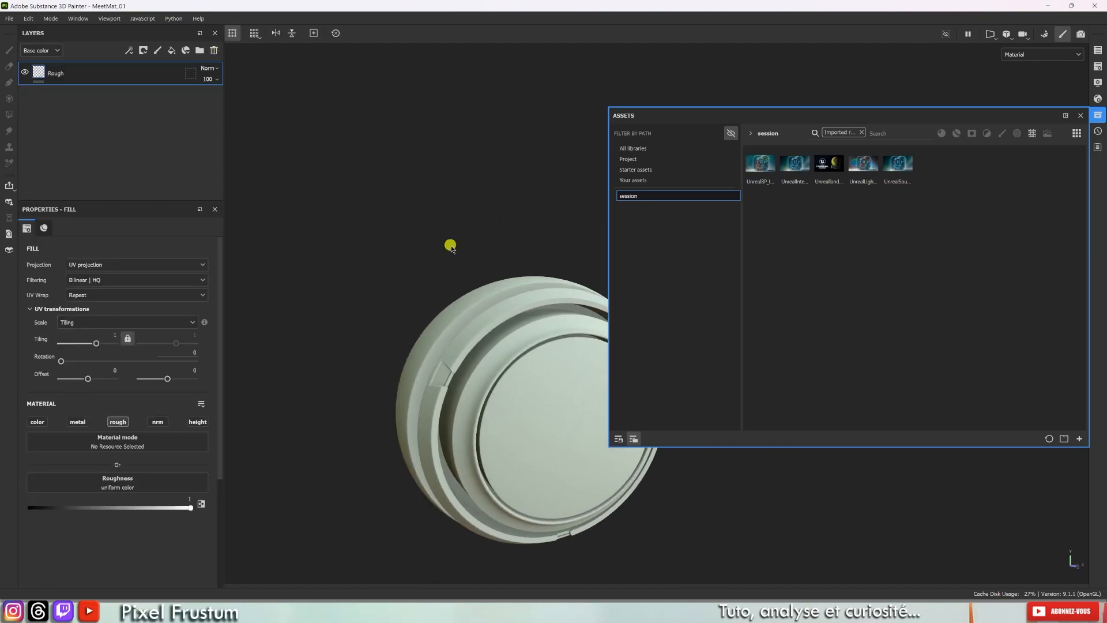
{"action": "left_click_drag", "start_coordinate": [451, 327], "coordinate": [438, 403], "text": "alt"}
{"action": "left_click", "coordinate": [171, 50]}
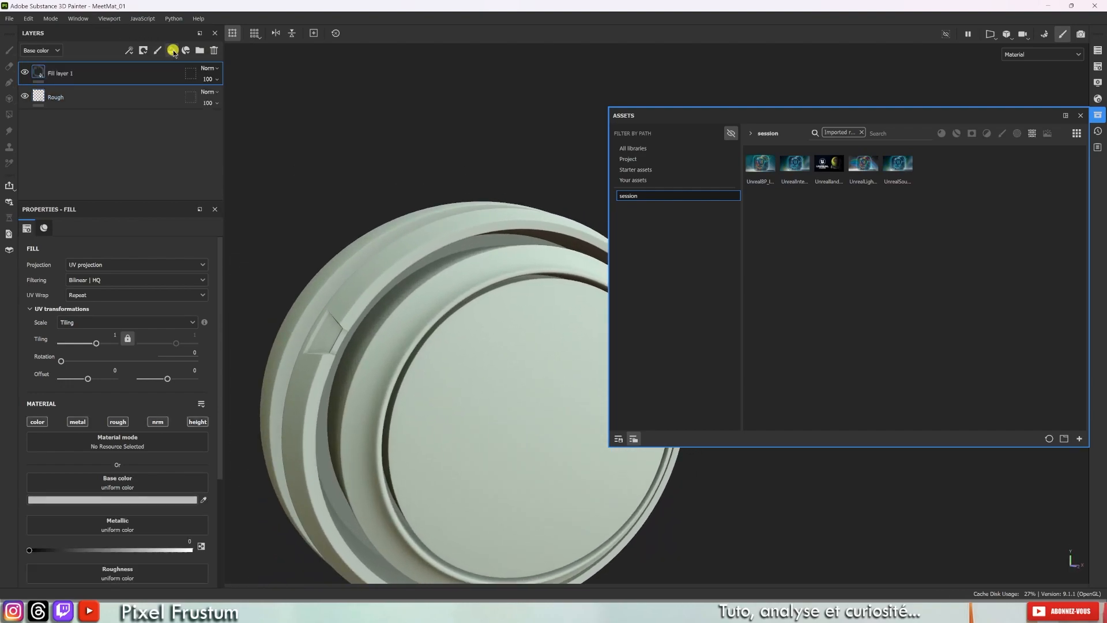
{"action": "double_click", "coordinate": [68, 74]}
{"action": "type", "text": "A"}
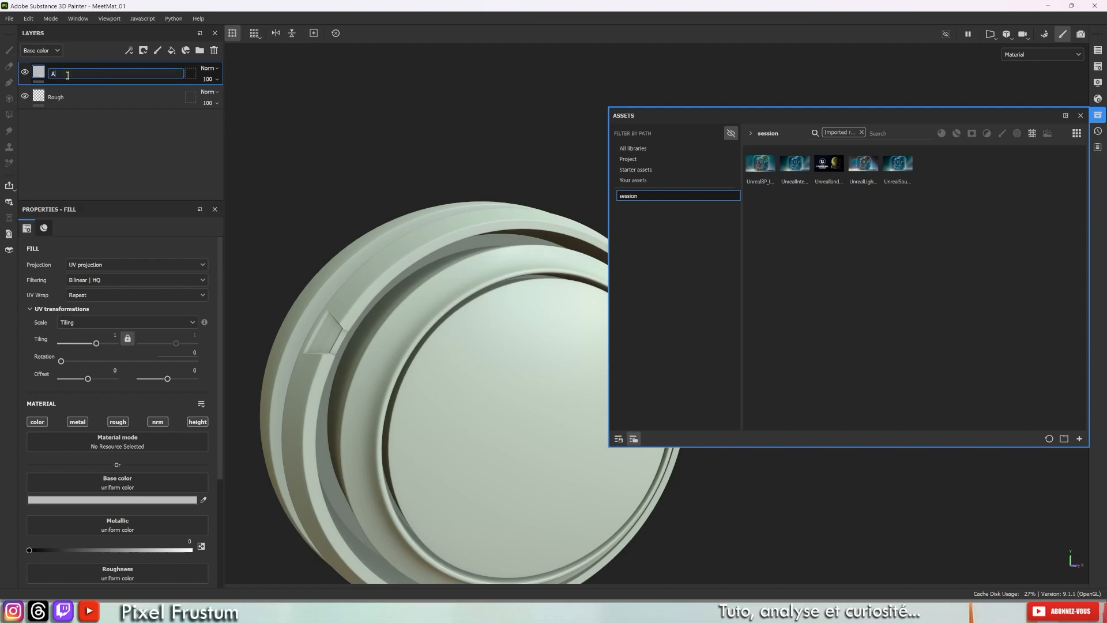
{"action": "type", "text": "O"}
{"action": "key", "text": "Return"}
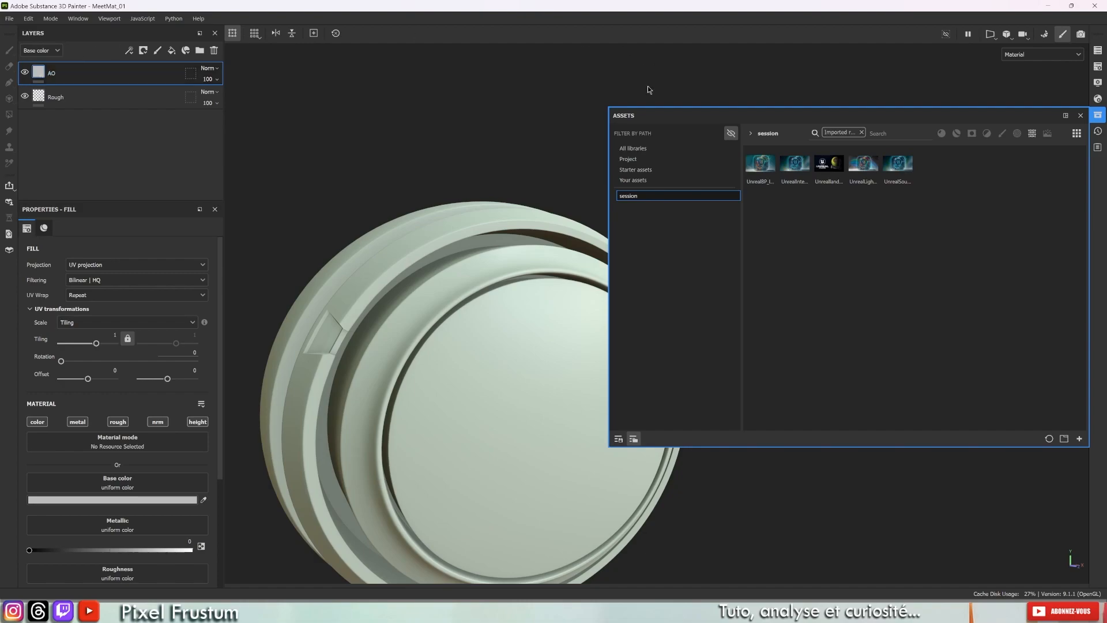
Assign the project's Ambient Occlusion map to the AO layer's base color and keep only the color channel enabled.
{"action": "left_click", "coordinate": [638, 163]}
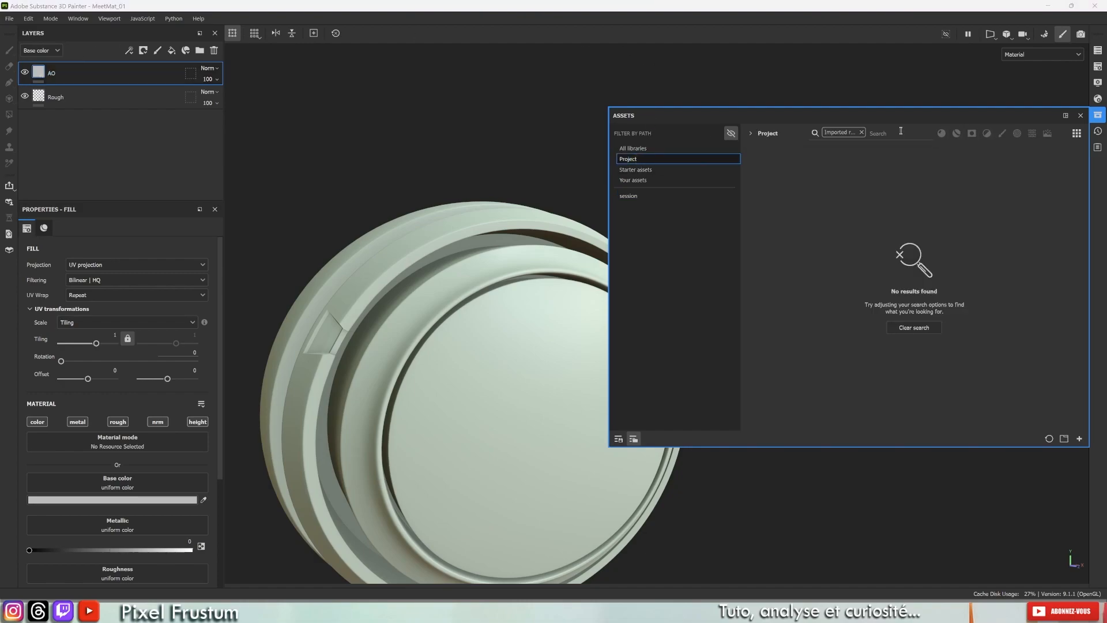
{"action": "left_click", "coordinate": [862, 133]}
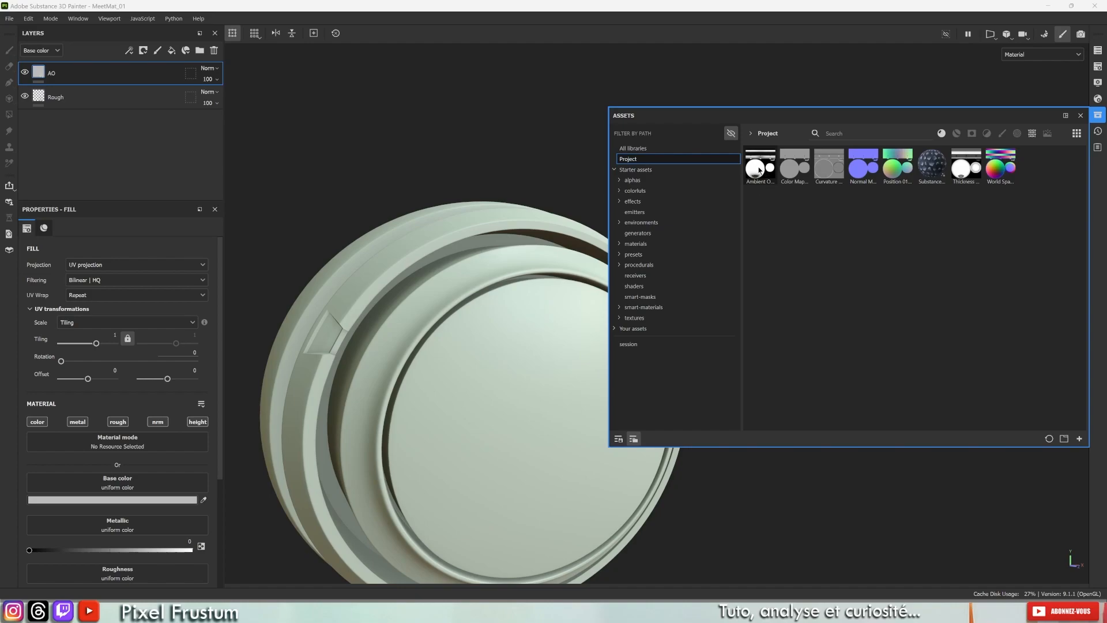
{"action": "left_click_drag", "start_coordinate": [762, 167], "coordinate": [100, 486]}
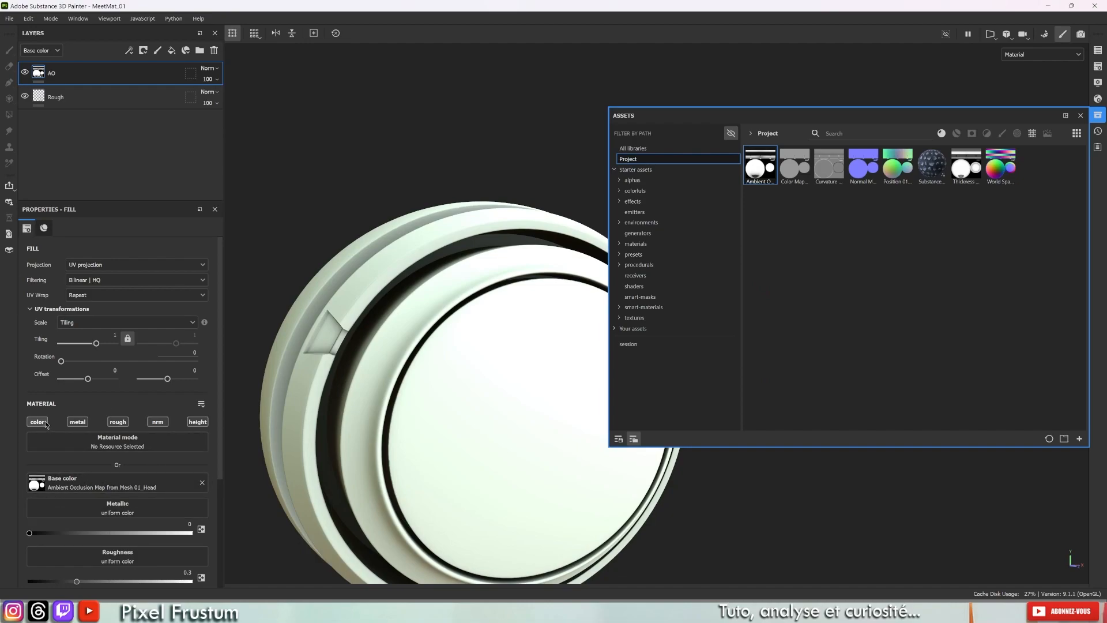
{"action": "left_click", "coordinate": [65, 73]}
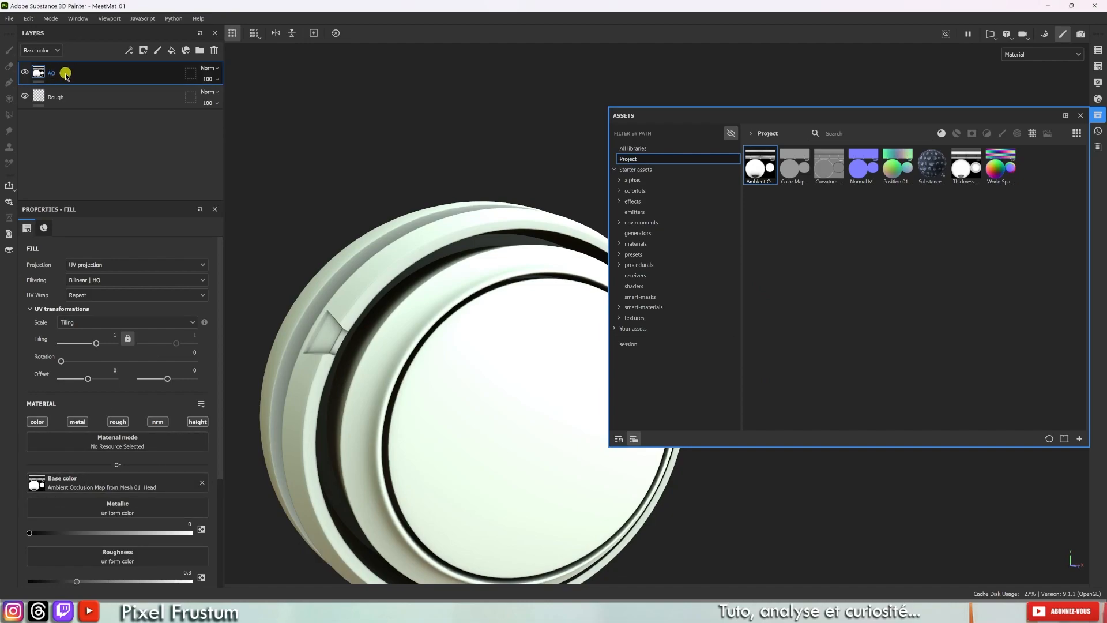
{"action": "left_click", "coordinate": [38, 422]}
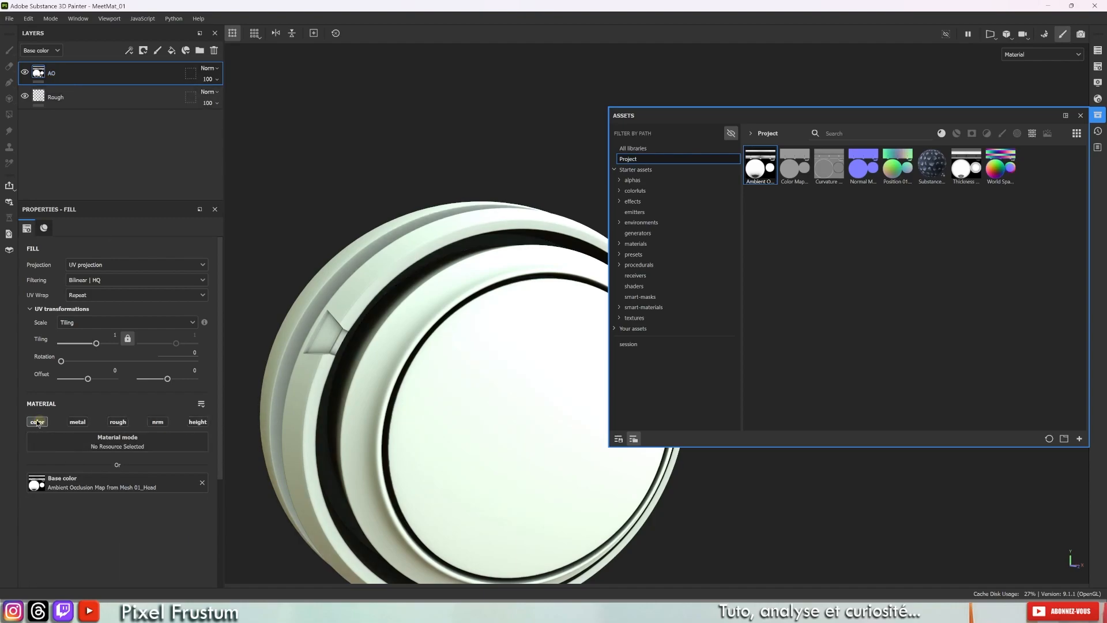
Compare the model with the AO layer hidden and shown, checking the shading in the grooves from several angles.
{"action": "left_click", "coordinate": [87, 94]}
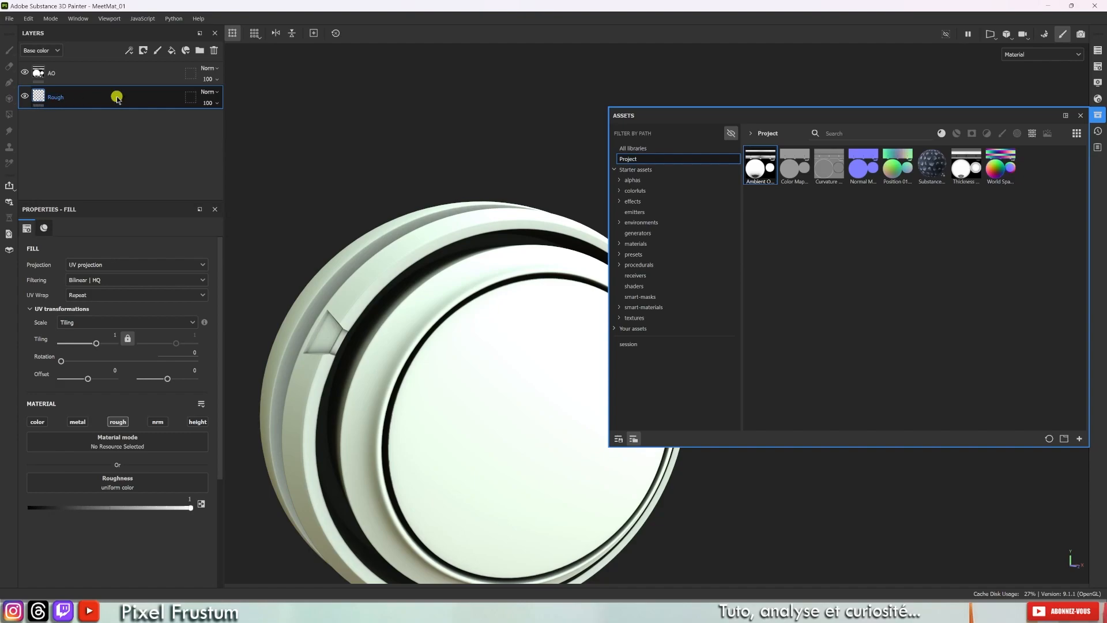
{"action": "left_click", "coordinate": [76, 71]}
{"action": "left_click", "coordinate": [88, 94]}
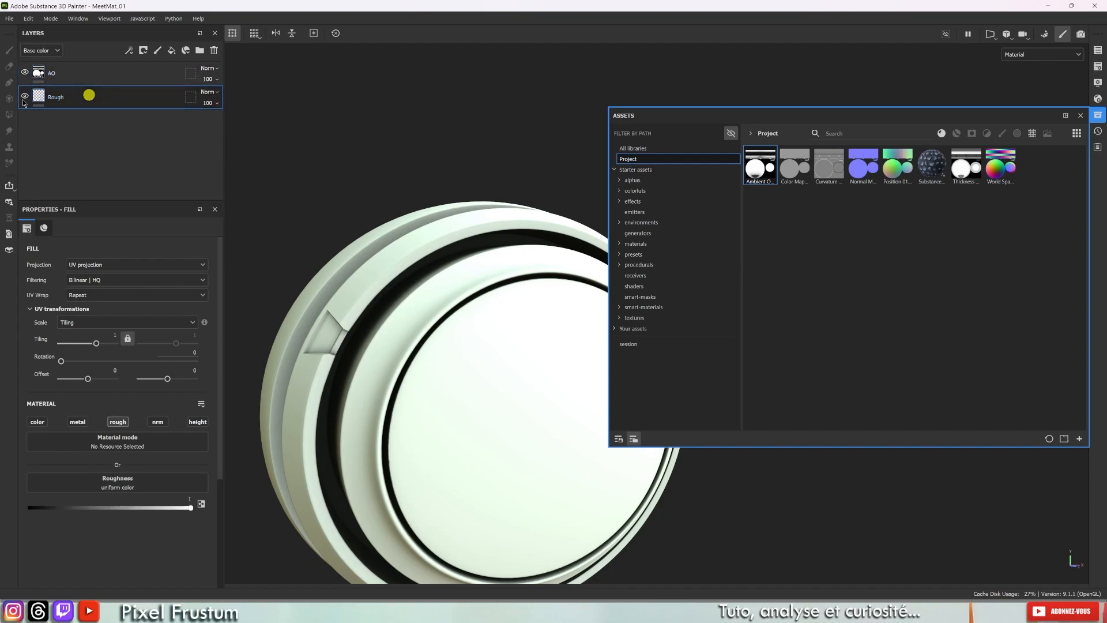
{"action": "left_click", "coordinate": [69, 71]}
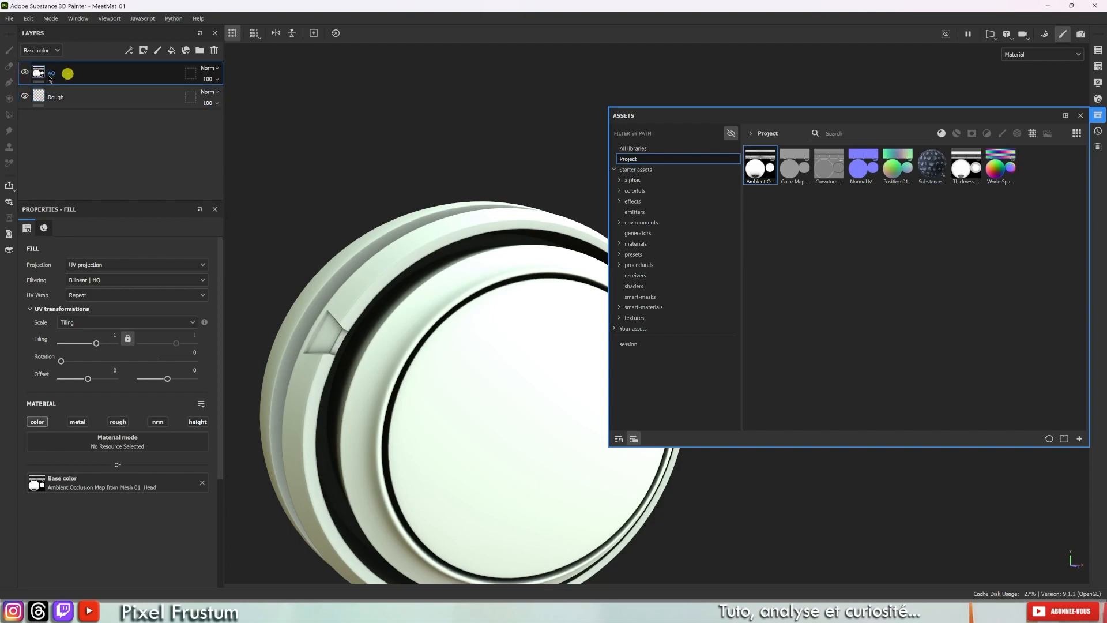
{"action": "left_click_drag", "start_coordinate": [398, 277], "coordinate": [433, 194], "text": "alt"}
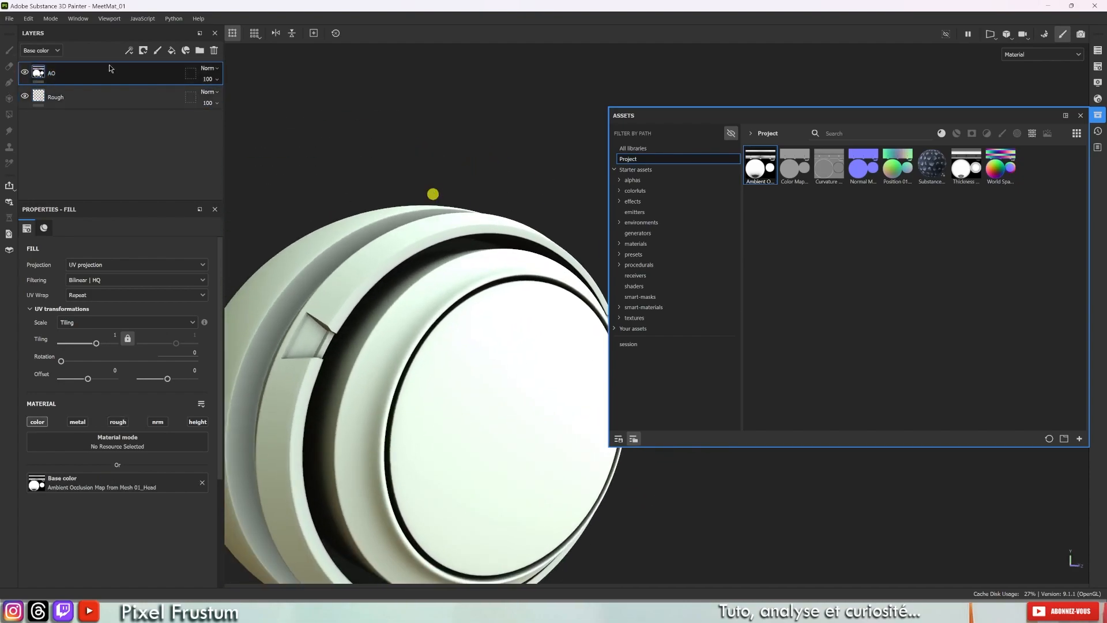
{"action": "left_click", "coordinate": [25, 72]}
{"action": "left_click", "coordinate": [24, 72]}
{"action": "left_click", "coordinate": [24, 72]}
{"action": "left_click", "coordinate": [23, 72]}
{"action": "left_click", "coordinate": [24, 72]}
{"action": "left_click", "coordinate": [24, 72]}
{"action": "left_click_drag", "start_coordinate": [441, 228], "coordinate": [317, 131], "text": "alt"}
{"action": "right_click_drag", "start_coordinate": [344, 131], "coordinate": [449, 330], "text": "alt"}
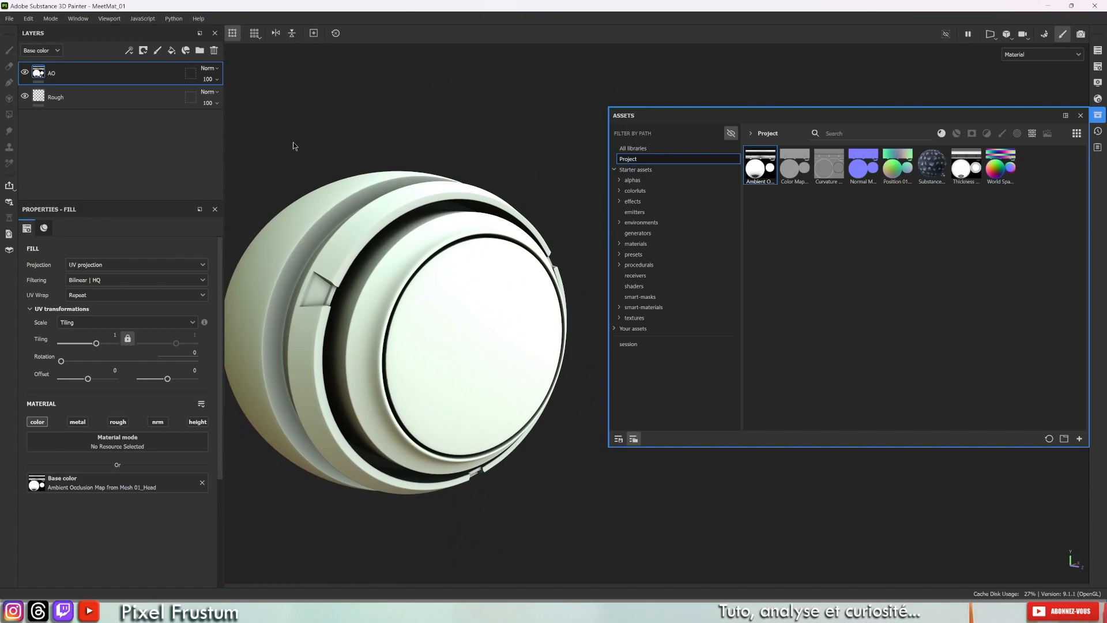
Lower the AO layer's opacity to 40 and compare the model with the layer hidden and shown.
{"action": "mouse_move", "coordinate": [211, 81]}
{"action": "left_mouse_down"}
{"action": "mouse_move", "coordinate": [242, 98]}
{"action": "mouse_move", "coordinate": [202, 98]}
{"action": "mouse_move", "coordinate": [215, 98]}
{"action": "left_mouse_up"}
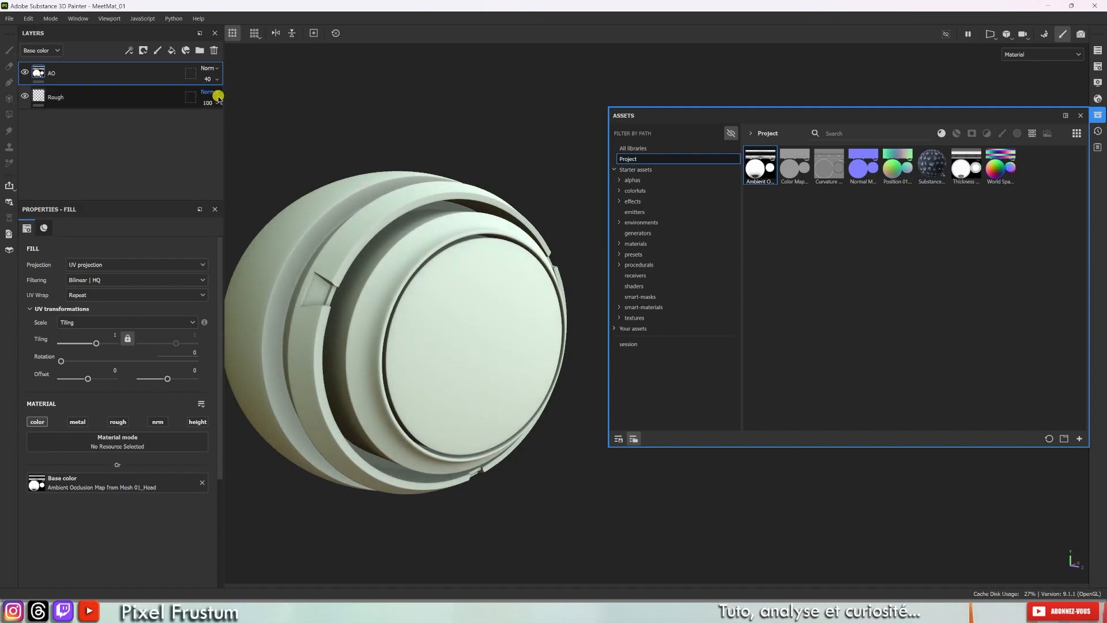
{"action": "left_click", "coordinate": [25, 70]}
{"action": "left_click_drag", "start_coordinate": [425, 319], "coordinate": [448, 331], "text": "alt"}
{"action": "left_click", "coordinate": [25, 71]}
{"action": "left_click", "coordinate": [26, 72]}
{"action": "left_click", "coordinate": [26, 71]}
{"action": "left_click", "coordinate": [25, 72]}
{"action": "left_click", "coordinate": [26, 71]}
{"action": "left_click", "coordinate": [25, 71]}
{"action": "left_click", "coordinate": [26, 71]}
{"action": "left_click", "coordinate": [25, 71]}
{"action": "left_click", "coordinate": [25, 71]}
{"action": "left_click", "coordinate": [26, 72]}
Add a fill layer between Rough and AO and set its base color to pure red, FF0000.
{"action": "left_click", "coordinate": [105, 99]}
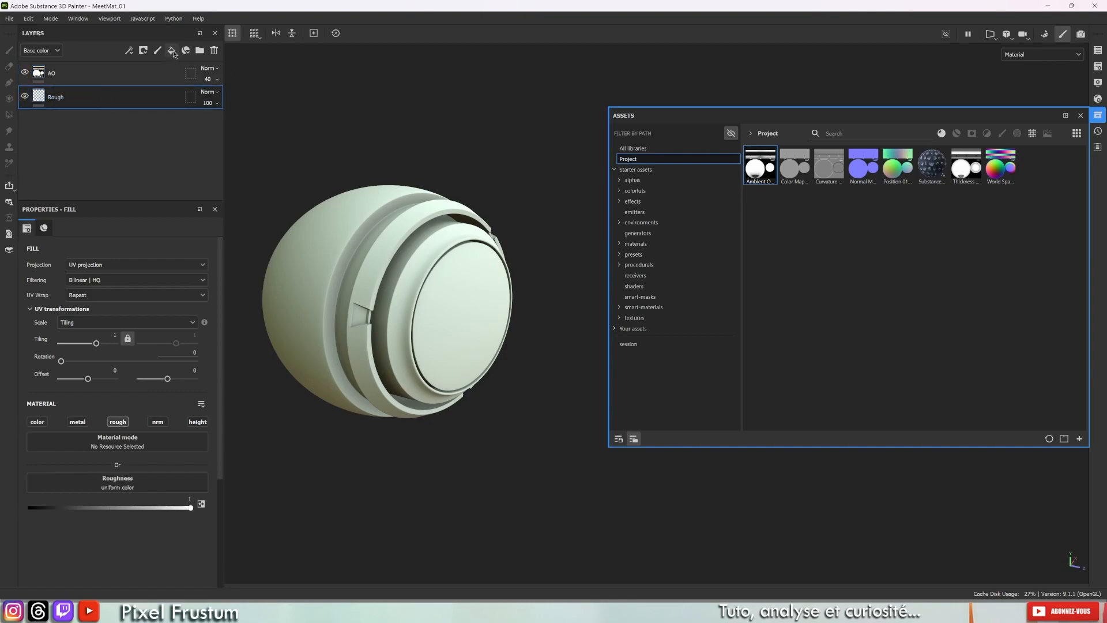
{"action": "left_click", "coordinate": [171, 51]}
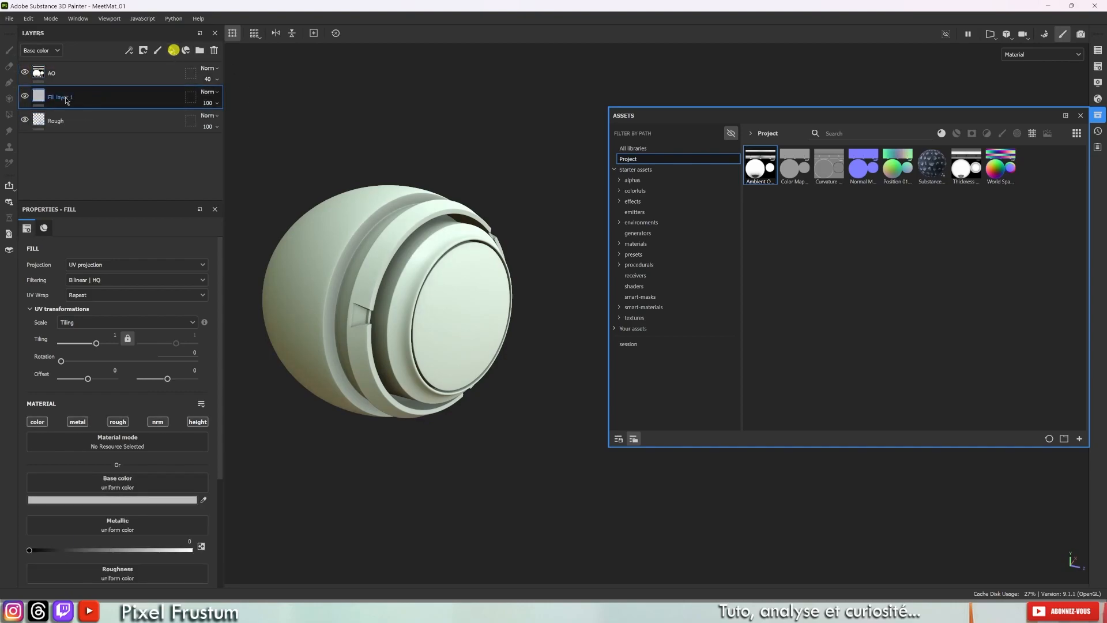
{"action": "left_click", "coordinate": [63, 74]}
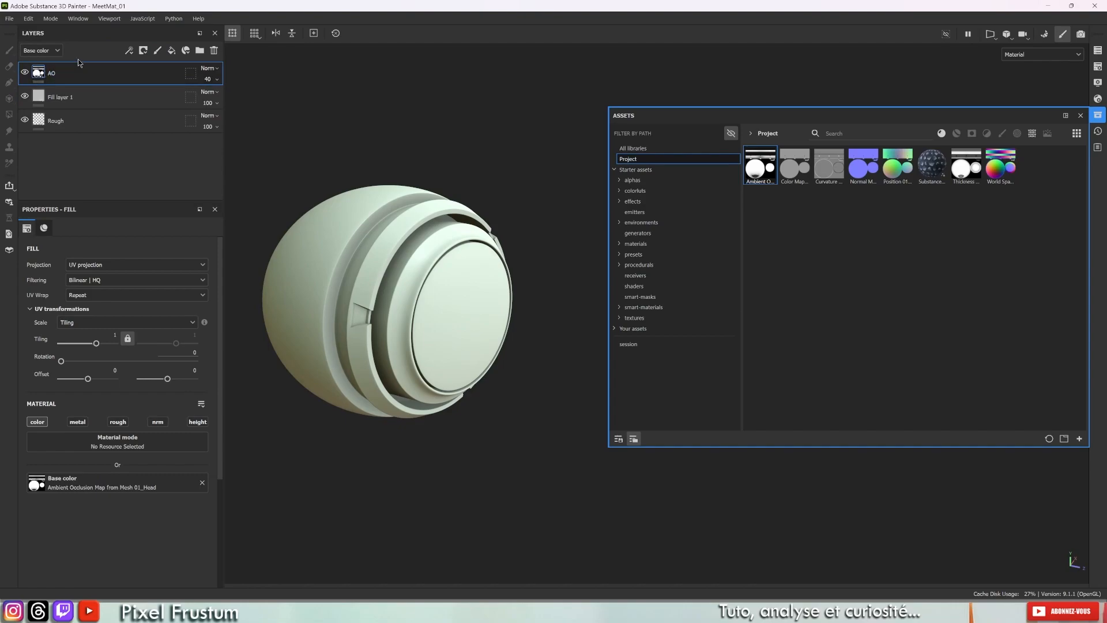
{"action": "left_click", "coordinate": [97, 119]}
{"action": "left_click", "coordinate": [93, 98]}
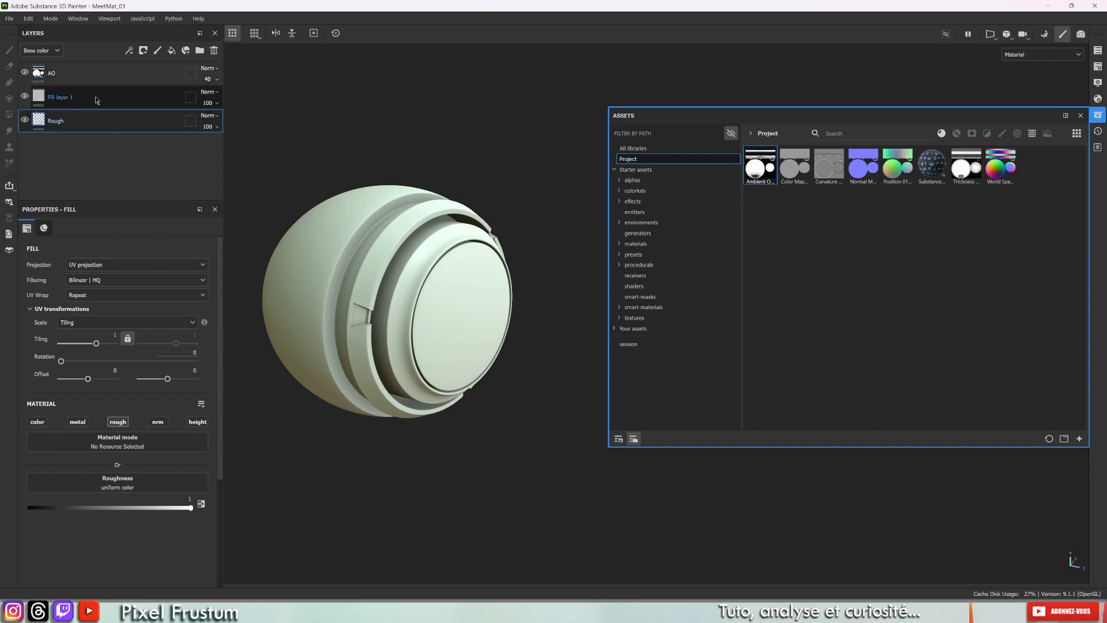
{"action": "left_click", "coordinate": [161, 499]}
{"action": "left_click", "coordinate": [240, 466]}
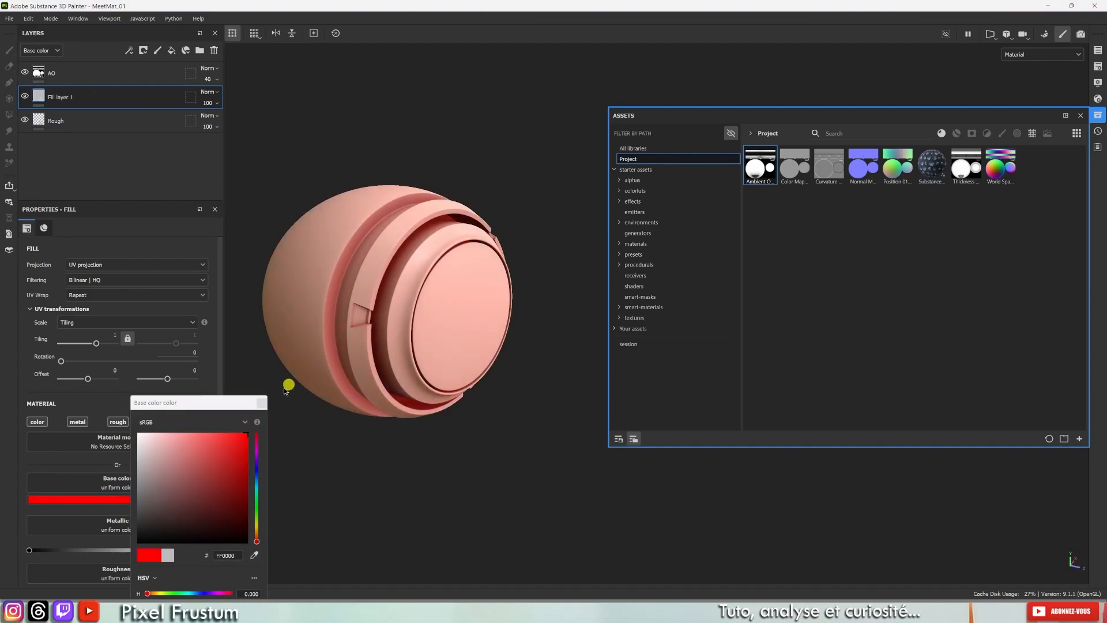
{"action": "left_click", "coordinate": [263, 403]}
Set the AO layer's opacity to 100.
{"action": "left_click_drag", "start_coordinate": [390, 159], "coordinate": [336, 166], "text": "alt"}
{"action": "left_click", "coordinate": [208, 79]}
{"action": "left_click_drag", "start_coordinate": [220, 96], "coordinate": [429, 214]}
{"action": "left_click", "coordinate": [80, 67]}
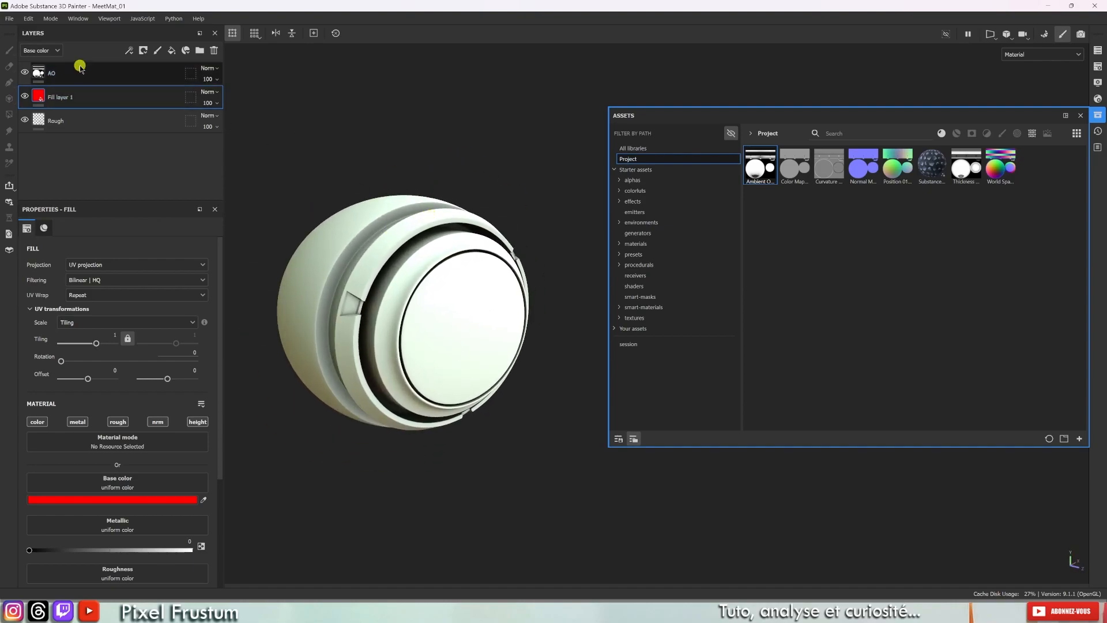
{"action": "left_click", "coordinate": [70, 97]}
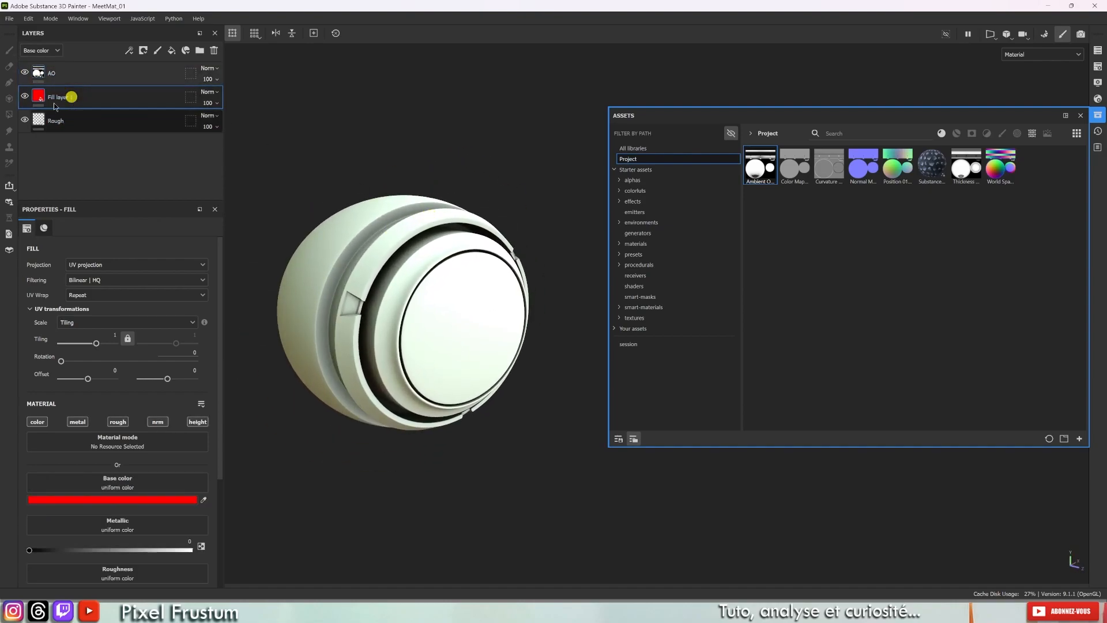
{"action": "left_click", "coordinate": [89, 69]}
{"action": "left_click", "coordinate": [93, 97]}
{"action": "left_click", "coordinate": [97, 76]}
{"action": "left_click", "coordinate": [98, 95]}
{"action": "left_click", "coordinate": [97, 72]}
Add the Clay Earthenware material from the starter assets as a layer between Fill layer 1 and AO.
{"action": "left_click", "coordinate": [108, 96]}
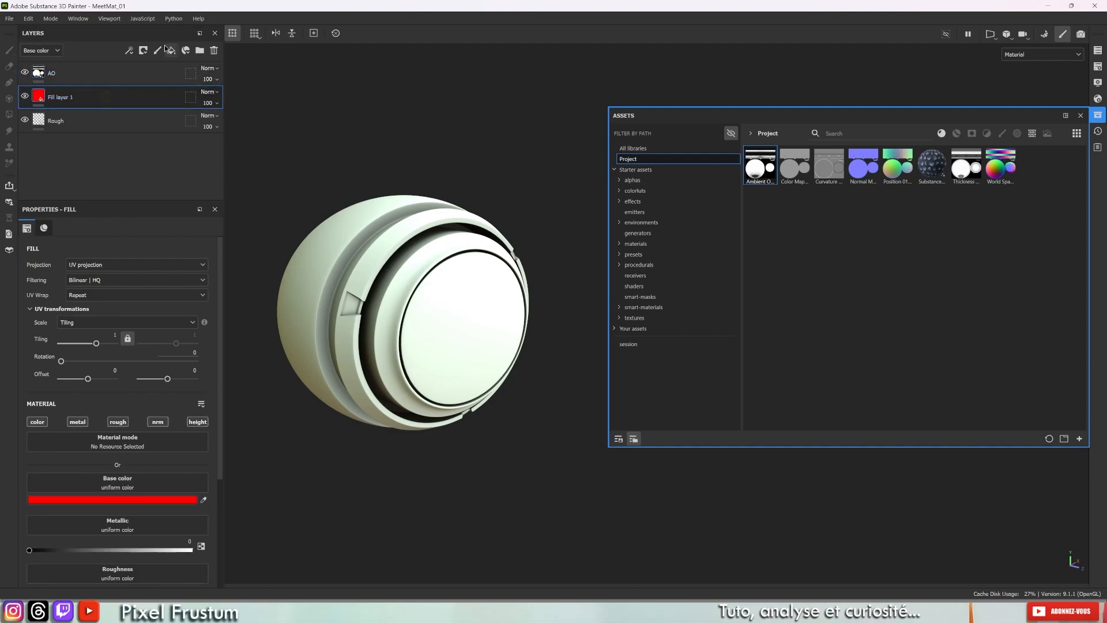
{"action": "left_click", "coordinate": [639, 243]}
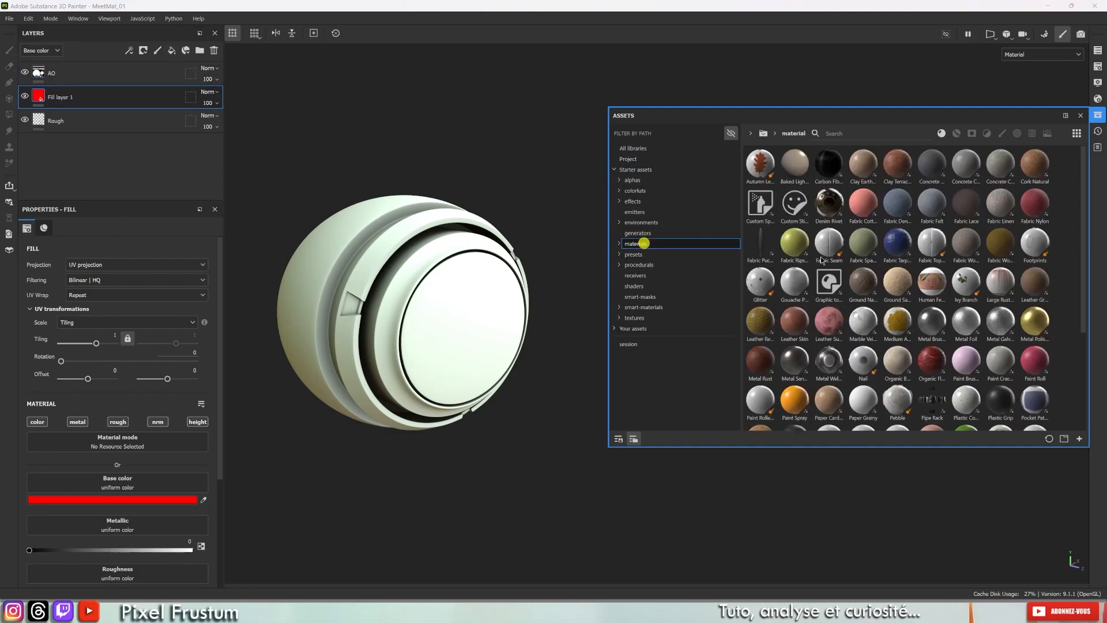
{"action": "left_click_drag", "start_coordinate": [848, 164], "coordinate": [133, 91]}
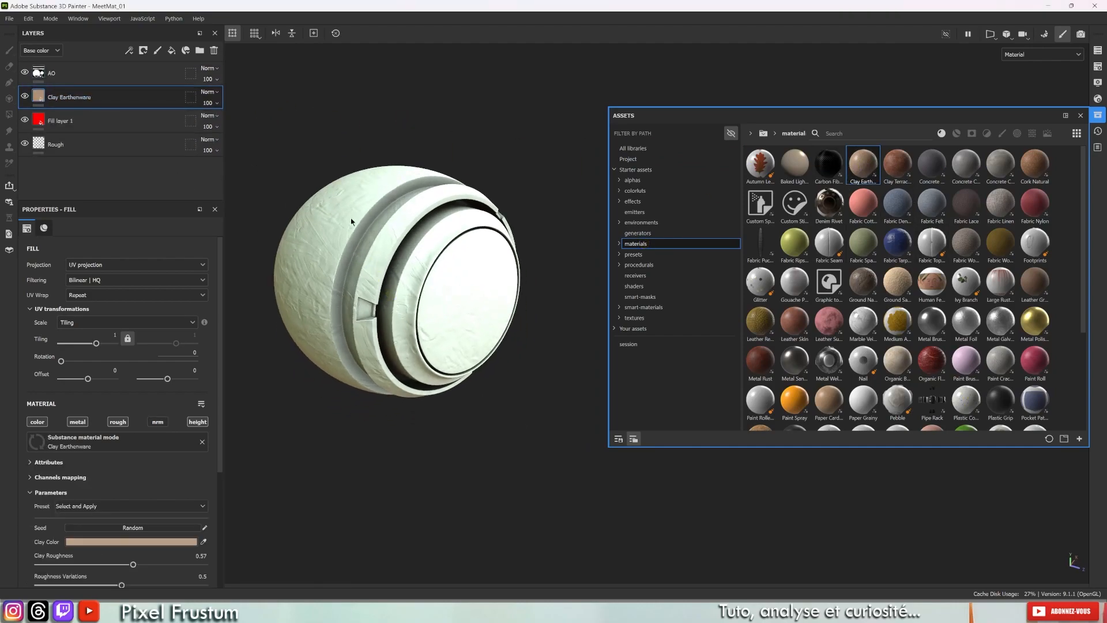
Examine the clay surface up close and compare it with the AO and Clay Earthenware layers hidden and shown.
{"action": "scroll", "coordinate": [357, 236], "scroll_direction": "up", "scroll_amount": 5}
{"action": "left_click_drag", "start_coordinate": [358, 235], "coordinate": [250, 158], "text": "alt"}
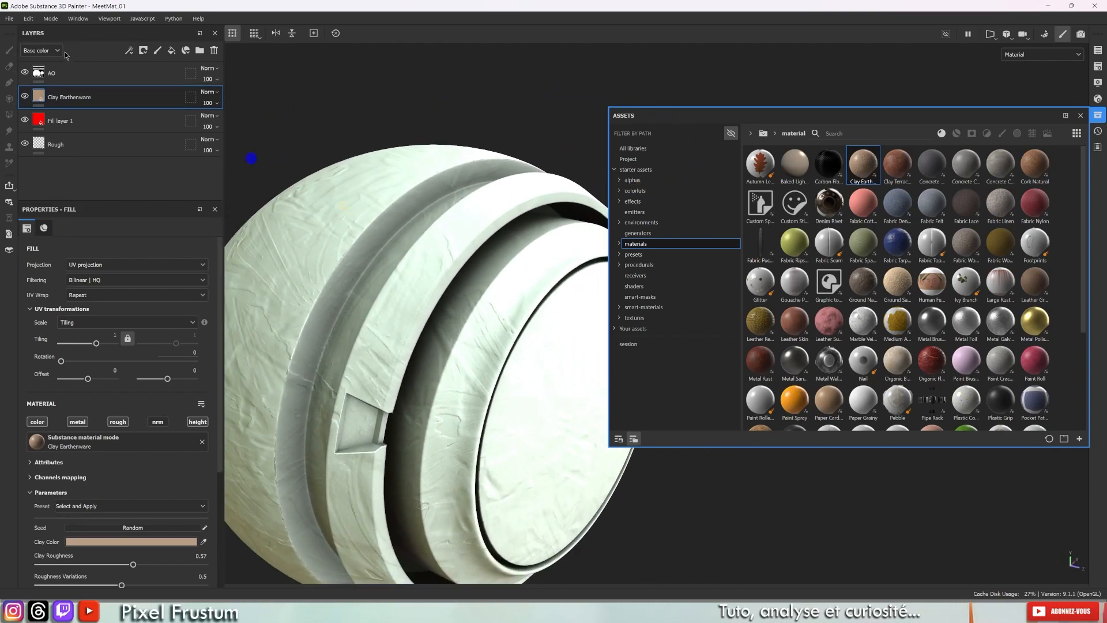
{"action": "left_click", "coordinate": [68, 74]}
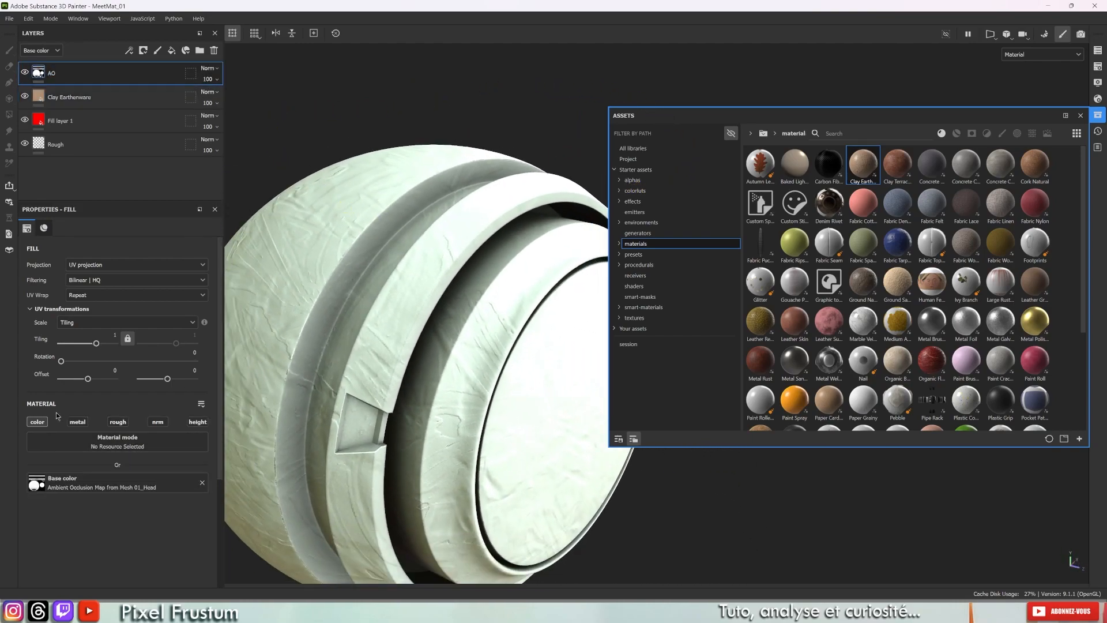
{"action": "left_click", "coordinate": [38, 423]}
{"action": "left_click", "coordinate": [103, 99]}
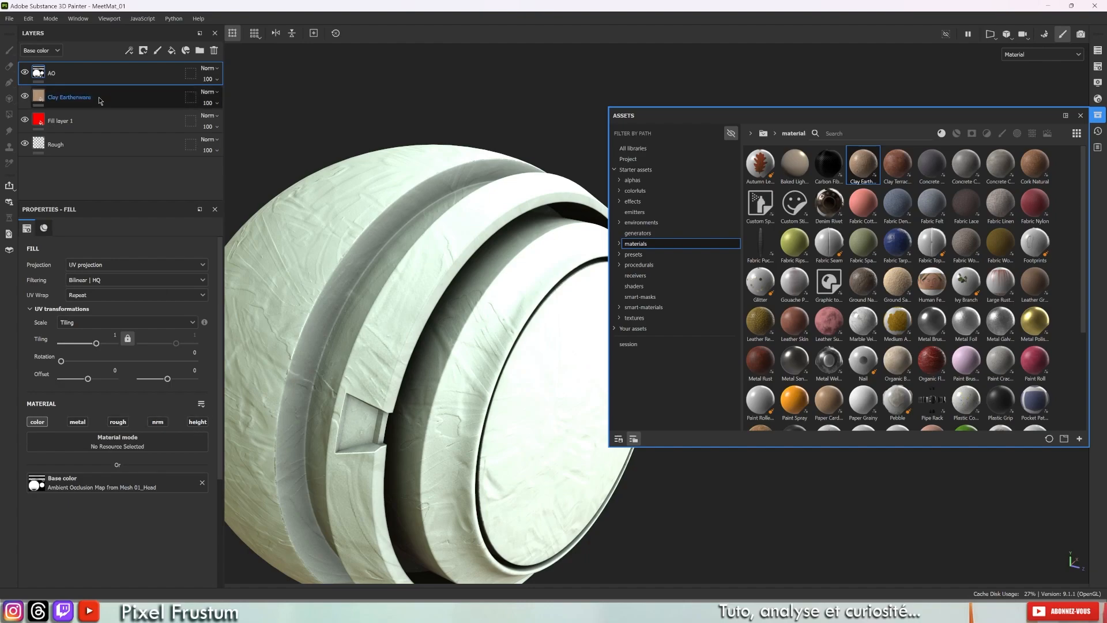
{"action": "left_click", "coordinate": [94, 119]}
{"action": "left_click", "coordinate": [100, 100]}
{"action": "left_click", "coordinate": [91, 118]}
{"action": "left_click", "coordinate": [92, 101]}
{"action": "left_click", "coordinate": [26, 71]}
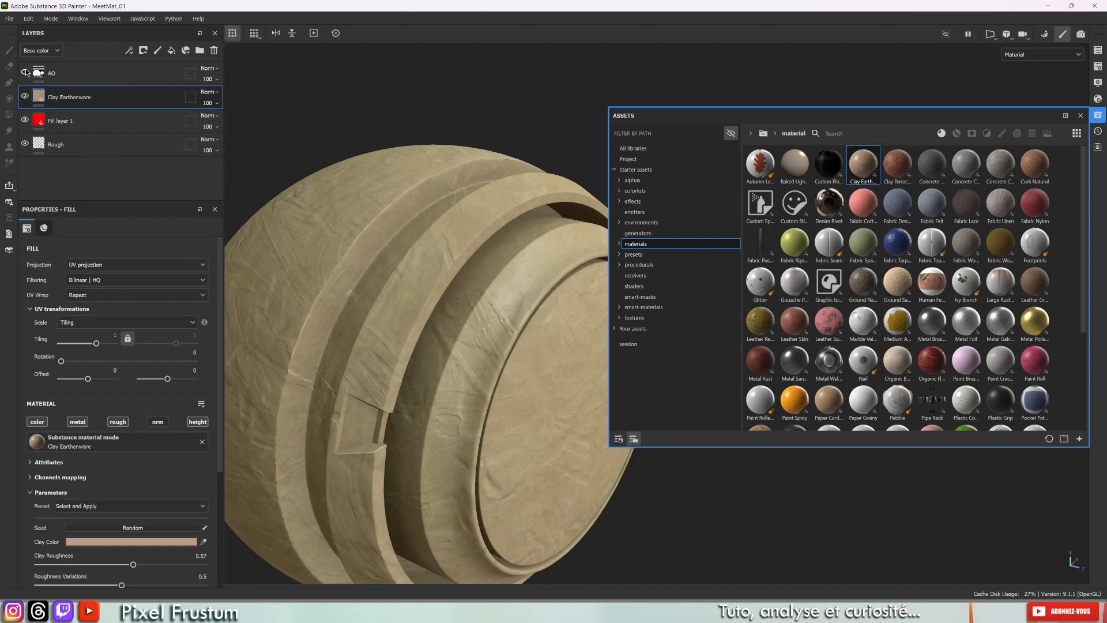
{"action": "left_click", "coordinate": [25, 95]}
{"action": "left_click", "coordinate": [26, 96]}
{"action": "left_click", "coordinate": [25, 72]}
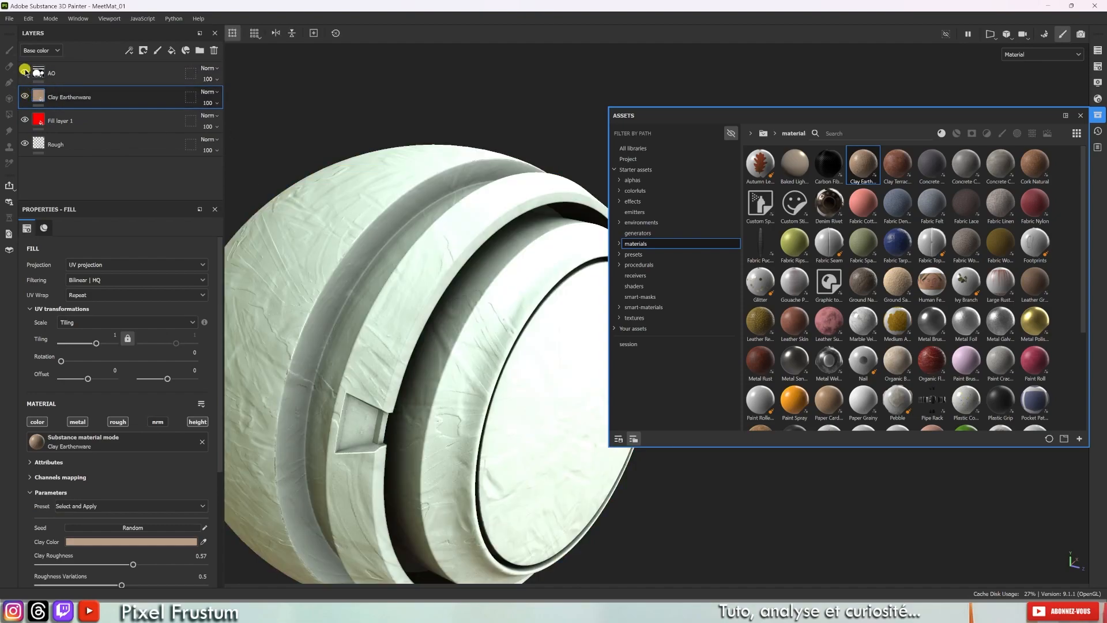
Hide the Clay Earthenware layer and the red Fill layer 1.
{"action": "left_click", "coordinate": [125, 74]}
{"action": "left_click_drag", "start_coordinate": [375, 398], "coordinate": [493, 381], "text": "alt"}
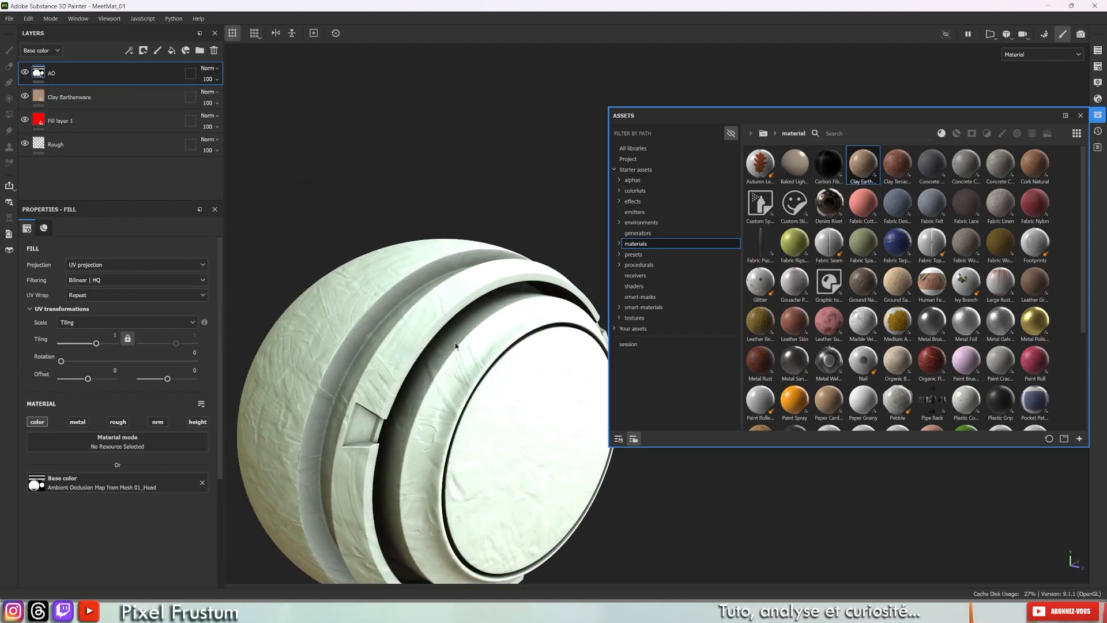
{"action": "left_click_drag", "start_coordinate": [479, 295], "coordinate": [469, 317], "text": "alt"}
{"action": "left_click", "coordinate": [26, 95]}
{"action": "left_click", "coordinate": [25, 120]}
{"action": "left_click", "coordinate": [116, 70]}
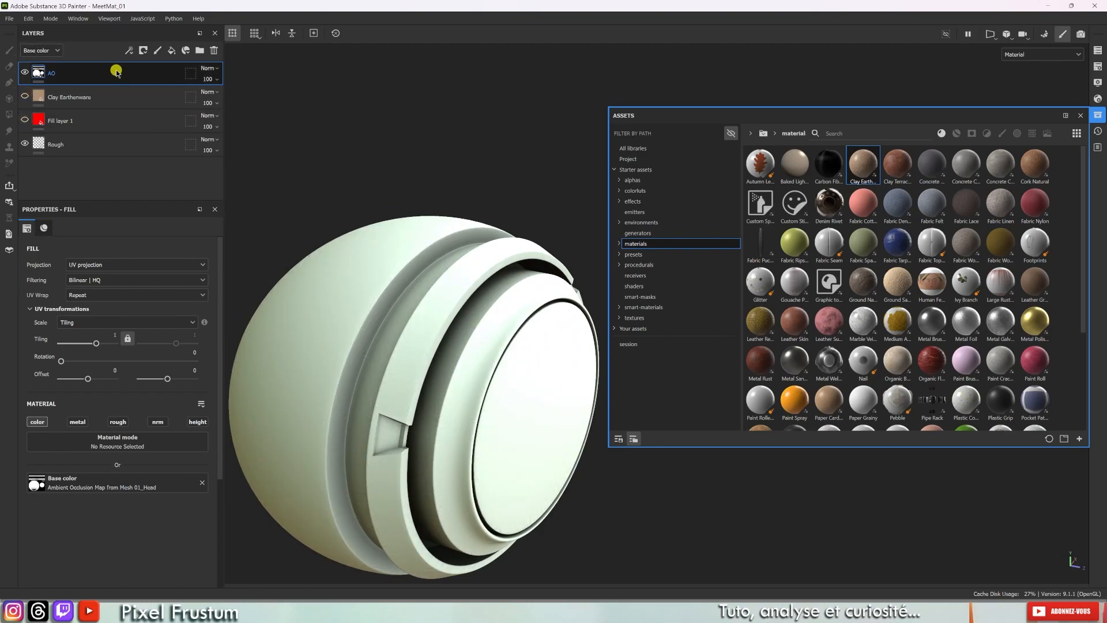
{"action": "left_click", "coordinate": [98, 92]}
{"action": "left_click", "coordinate": [100, 115]}
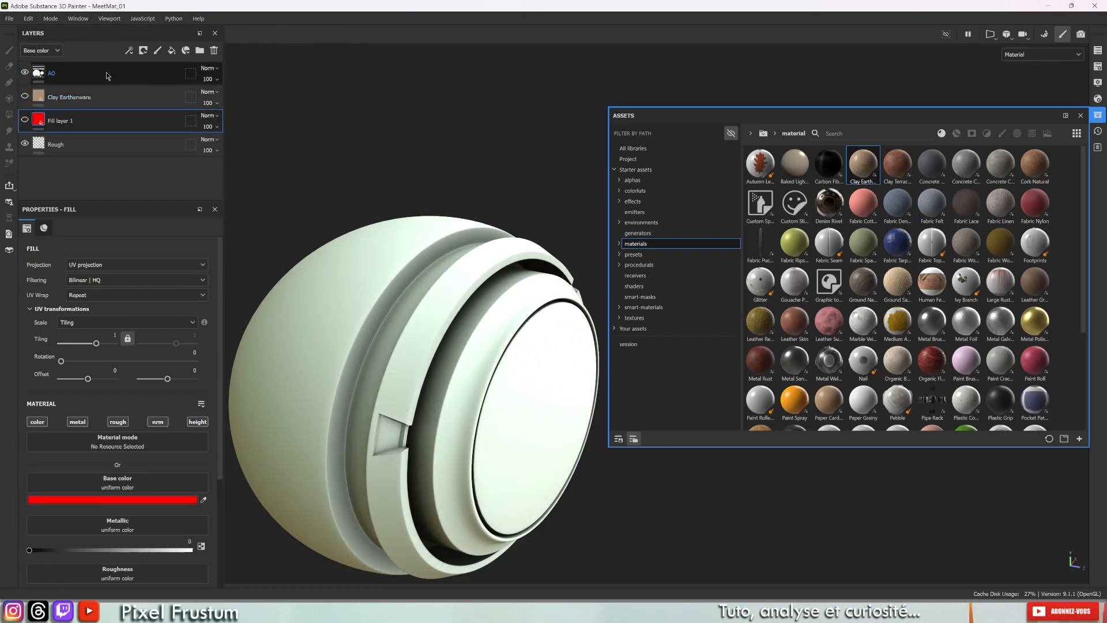
{"action": "left_click", "coordinate": [112, 102]}
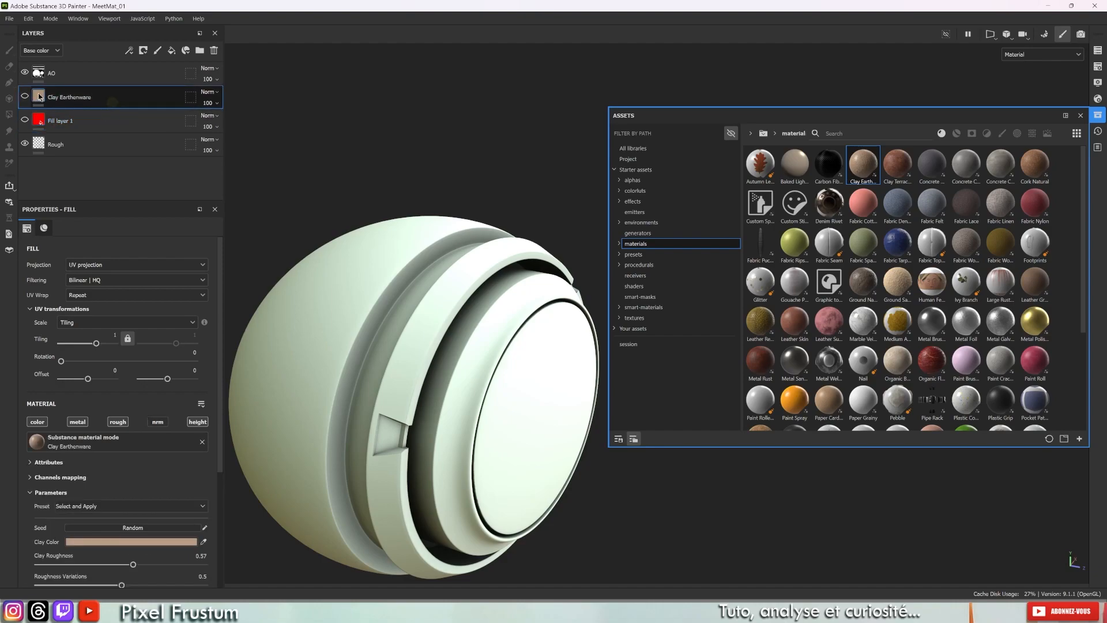
Set the AO layer's blending mode to Multiply for the base color channel.
{"action": "mouse_move", "coordinate": [40, 99]}
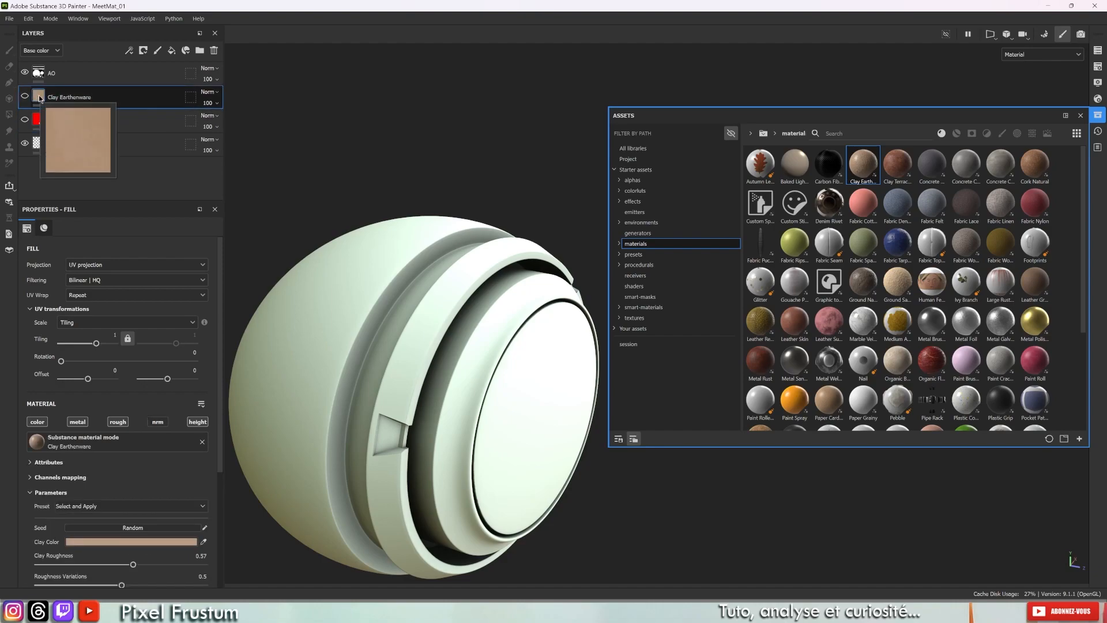
{"action": "left_click", "coordinate": [90, 75]}
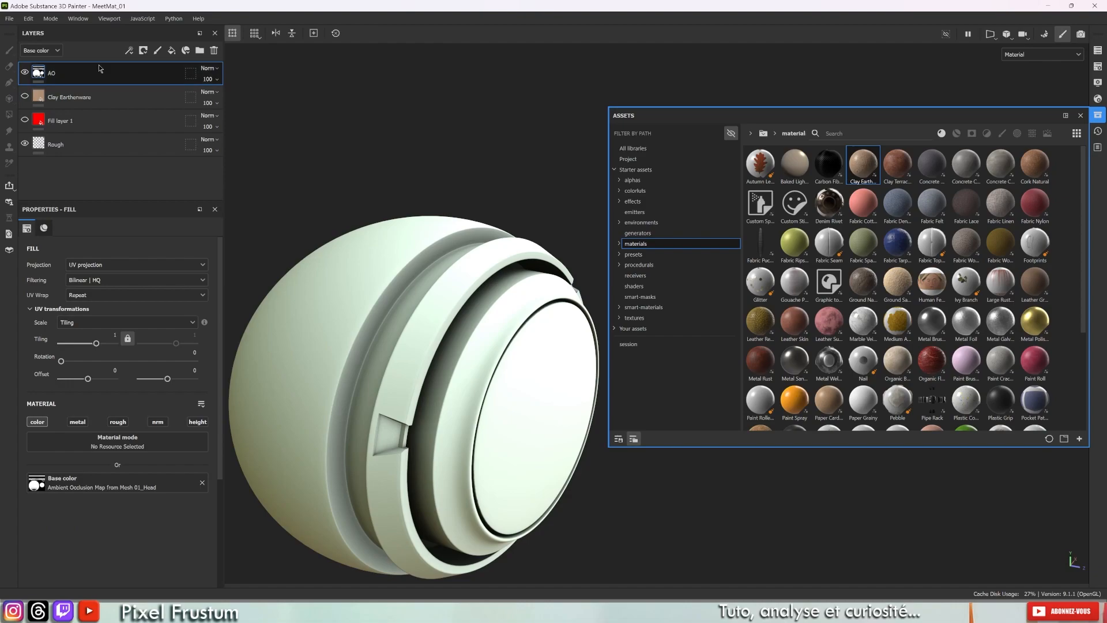
{"action": "left_click", "coordinate": [207, 69]}
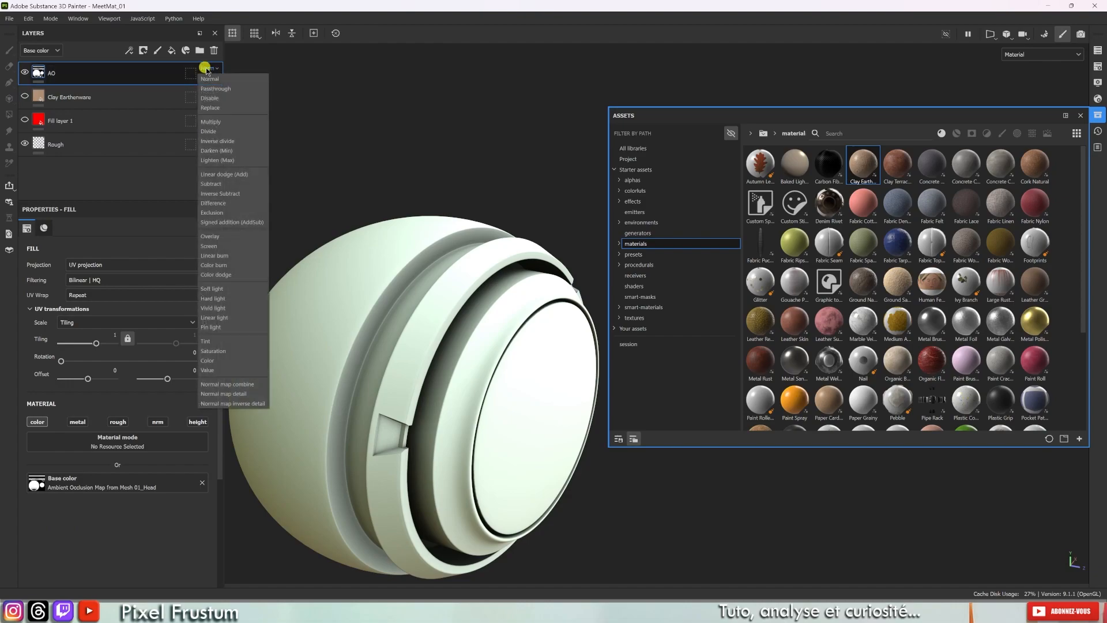
{"action": "left_click", "coordinate": [228, 121]}
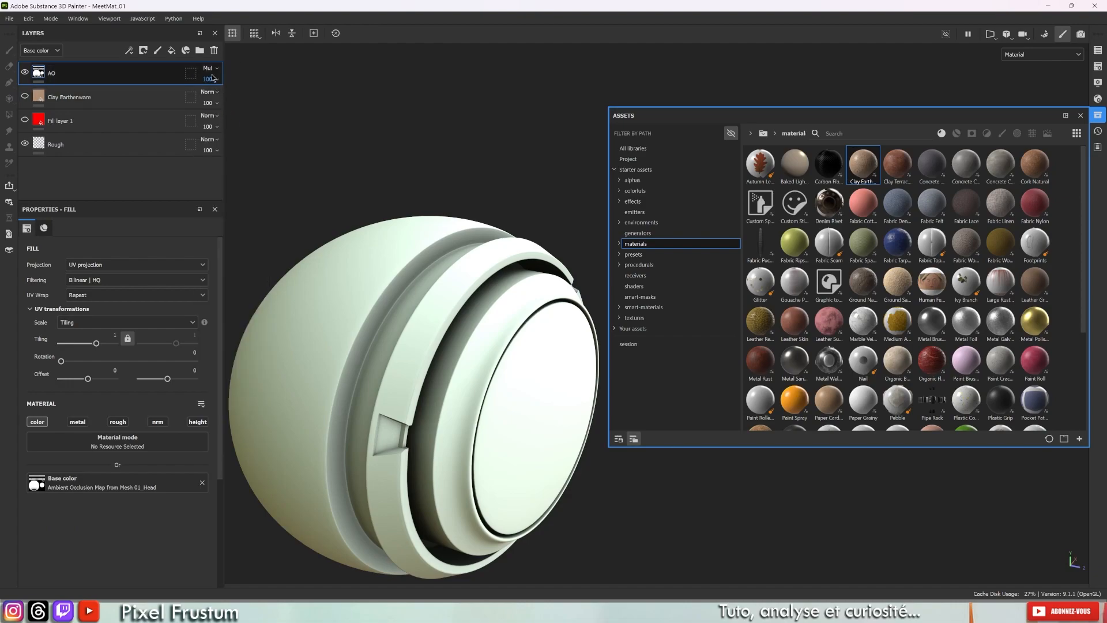
Show the Clay Earthenware layer and Fill layer 1 again, and compare the model with the AO layer hidden and shown.
{"action": "left_click", "coordinate": [25, 96]}
{"action": "left_click", "coordinate": [25, 118]}
{"action": "left_click", "coordinate": [25, 72]}
{"action": "left_click", "coordinate": [25, 72]}
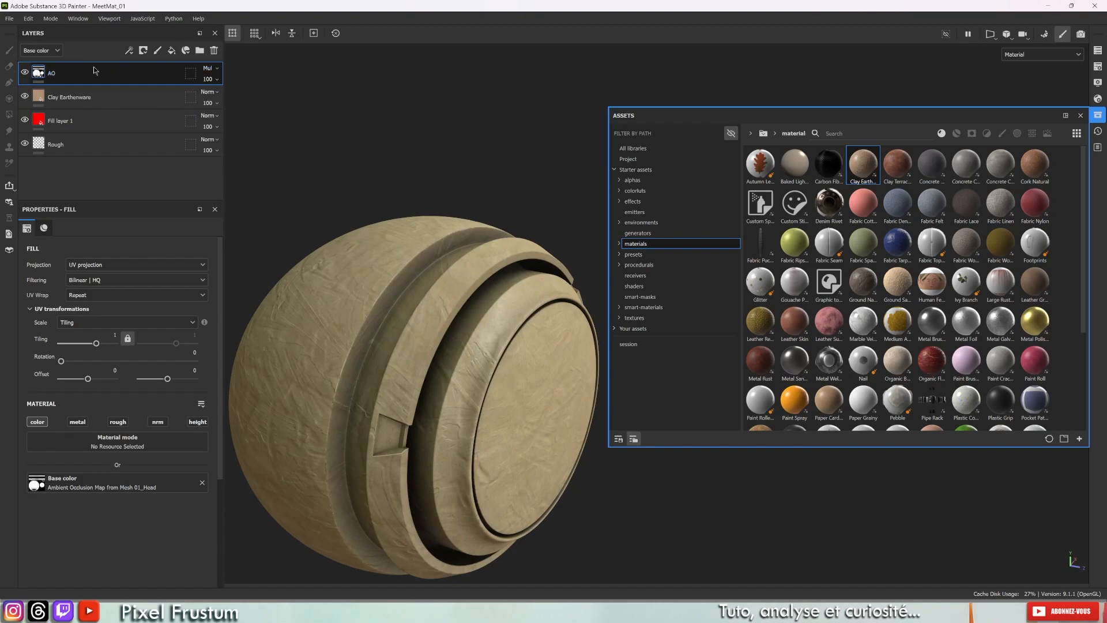
Display the project's baked maps in the assets and compare the ambient occlusion map with the AO layer.
{"action": "left_click", "coordinate": [641, 158]}
{"action": "left_click", "coordinate": [823, 302]}
{"action": "mouse_move", "coordinate": [753, 168]}
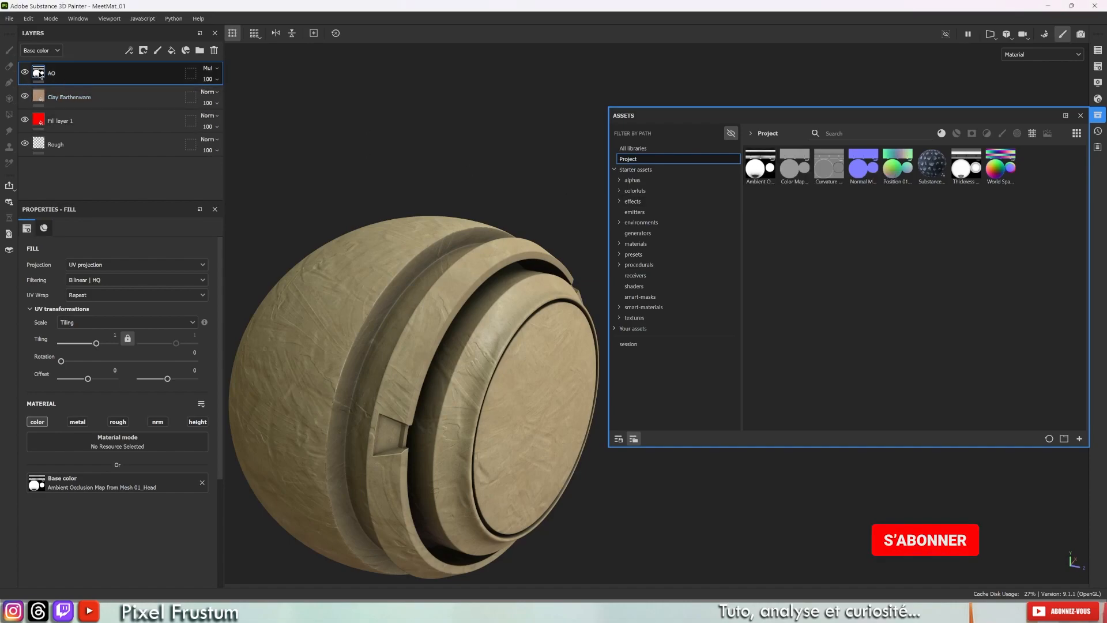
{"action": "mouse_move", "coordinate": [39, 75]}
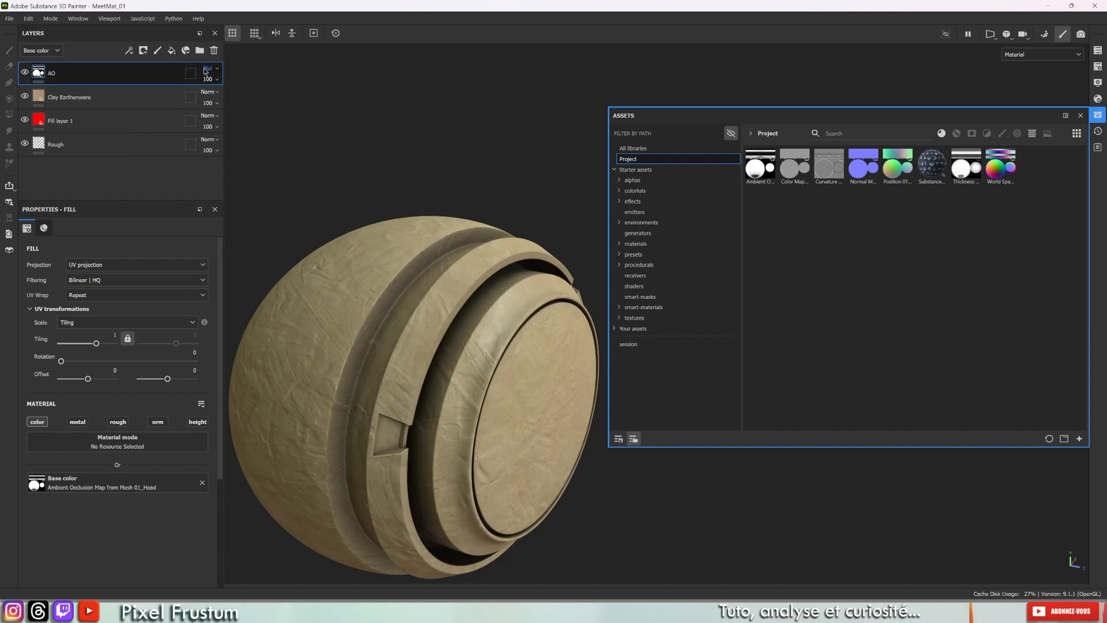
{"action": "mouse_move", "coordinate": [46, 63]}
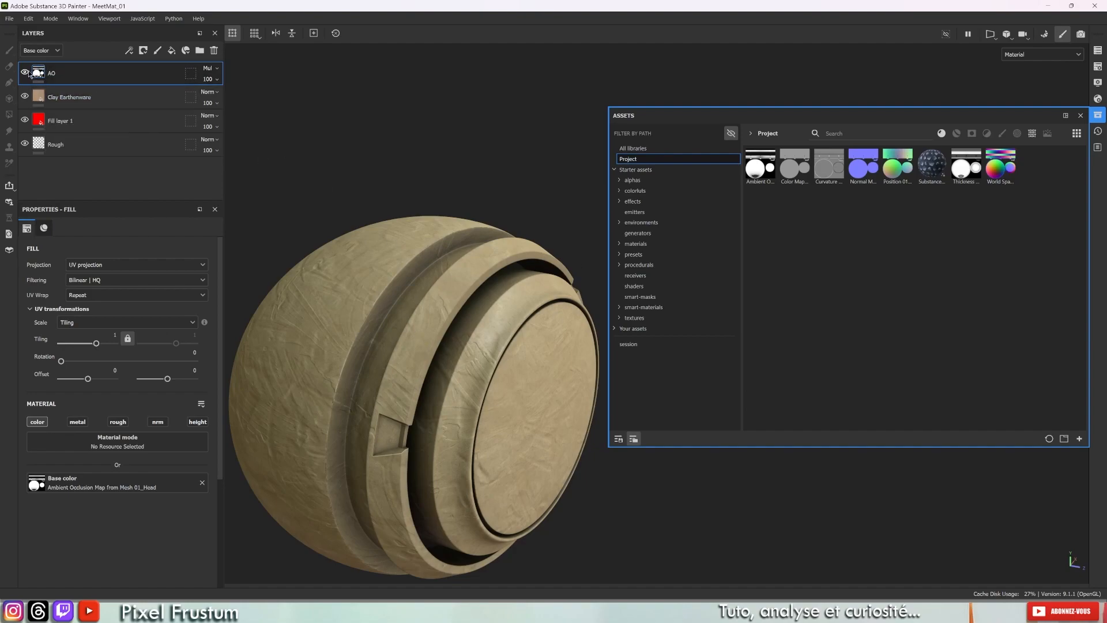
Compare the clay with the AO layer hidden and shown, and examine the shading in the model's grooves up close.
{"action": "left_click", "coordinate": [25, 73]}
{"action": "scroll", "coordinate": [409, 414], "scroll_direction": "up", "scroll_amount": 3}
{"action": "left_click", "coordinate": [24, 72]}
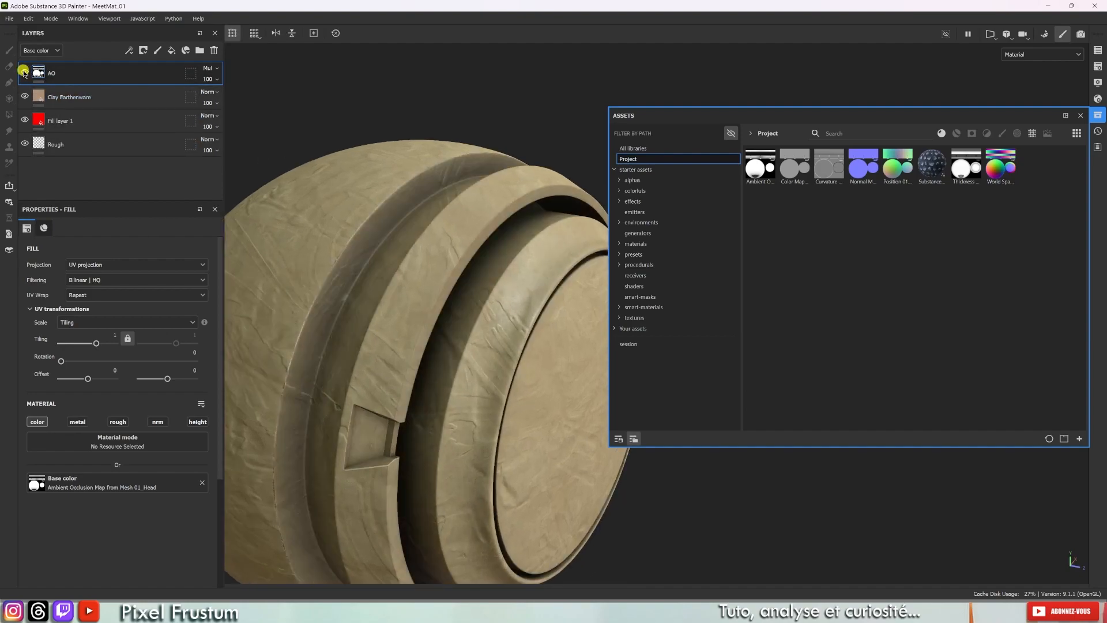
{"action": "scroll", "coordinate": [349, 445], "scroll_direction": "up", "scroll_amount": 3}
{"action": "left_click_drag", "start_coordinate": [358, 444], "coordinate": [394, 383], "text": "alt"}
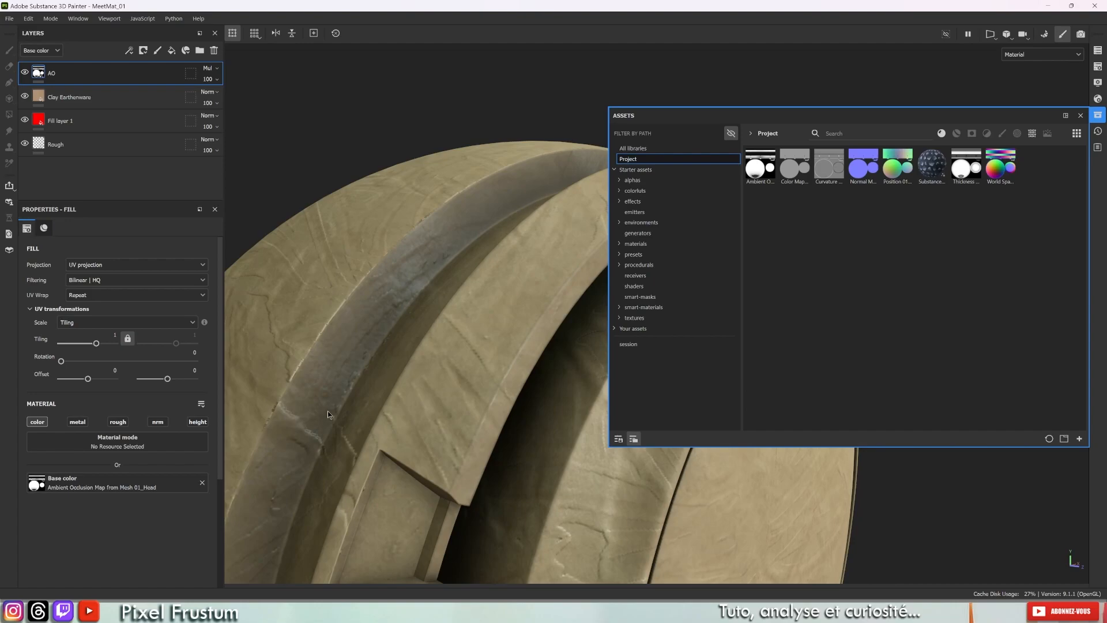
{"action": "left_click_drag", "start_coordinate": [381, 220], "coordinate": [392, 240], "text": "alt"}
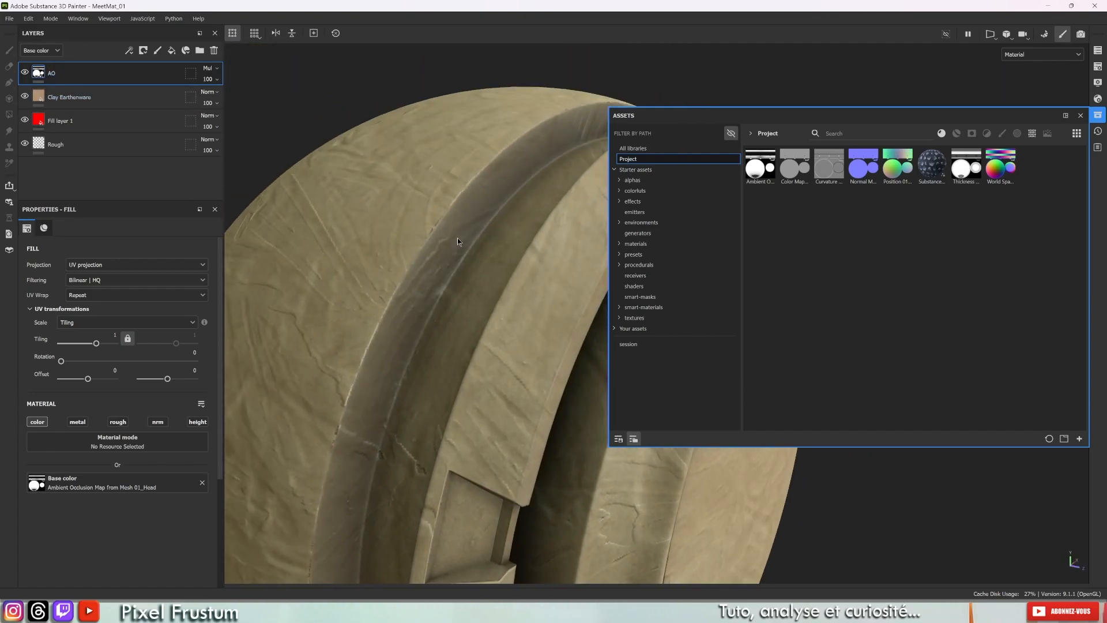
Switch to the 2D view, hide the Clay Earthenware layer and Fill layer 1, and examine the ambient occlusion map up close.
{"action": "key", "text": "F3"}
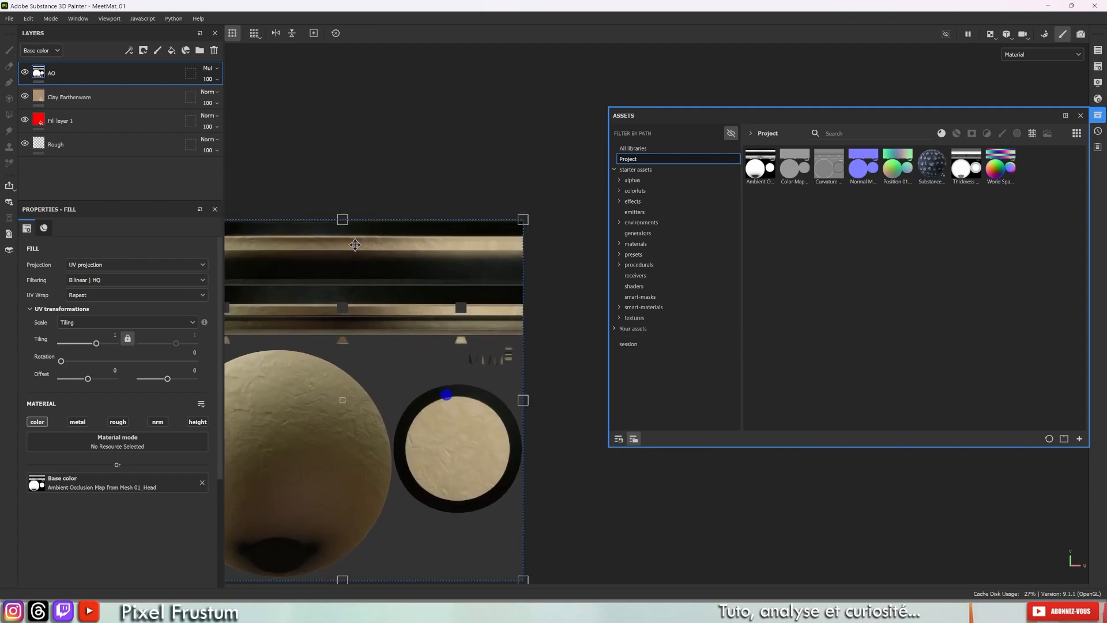
{"action": "left_click", "coordinate": [25, 97]}
{"action": "left_click", "coordinate": [24, 120]}
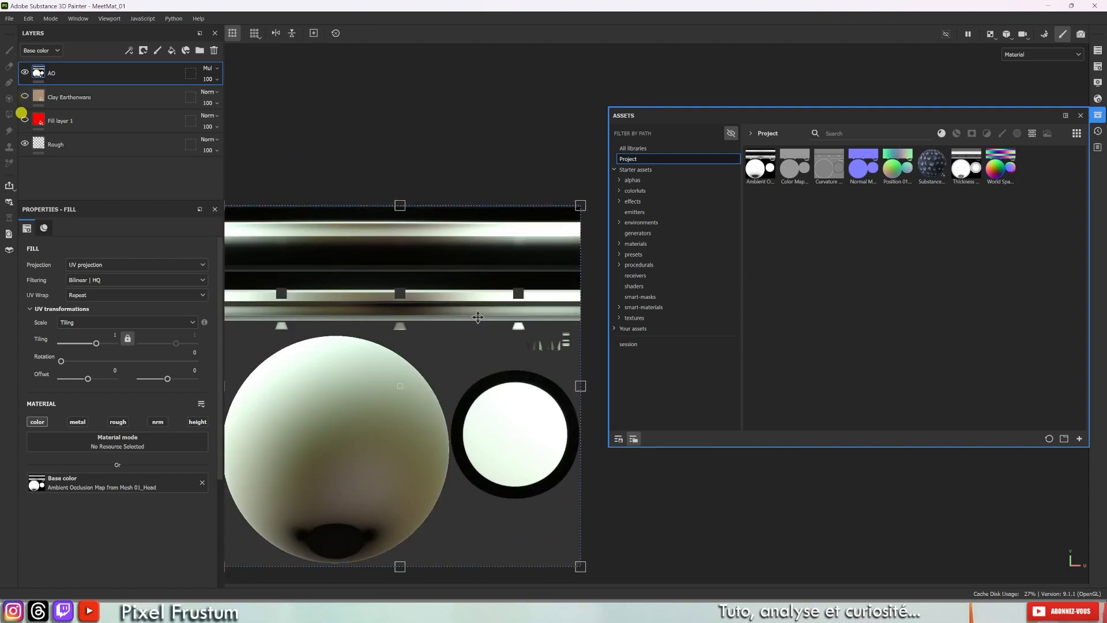
{"action": "scroll", "coordinate": [366, 303], "scroll_direction": "up", "scroll_amount": 3}
{"action": "middle_click_drag", "start_coordinate": [365, 303], "coordinate": [551, 248], "text": "alt"}
{"action": "scroll", "coordinate": [489, 281], "scroll_direction": "up", "scroll_amount": 6}
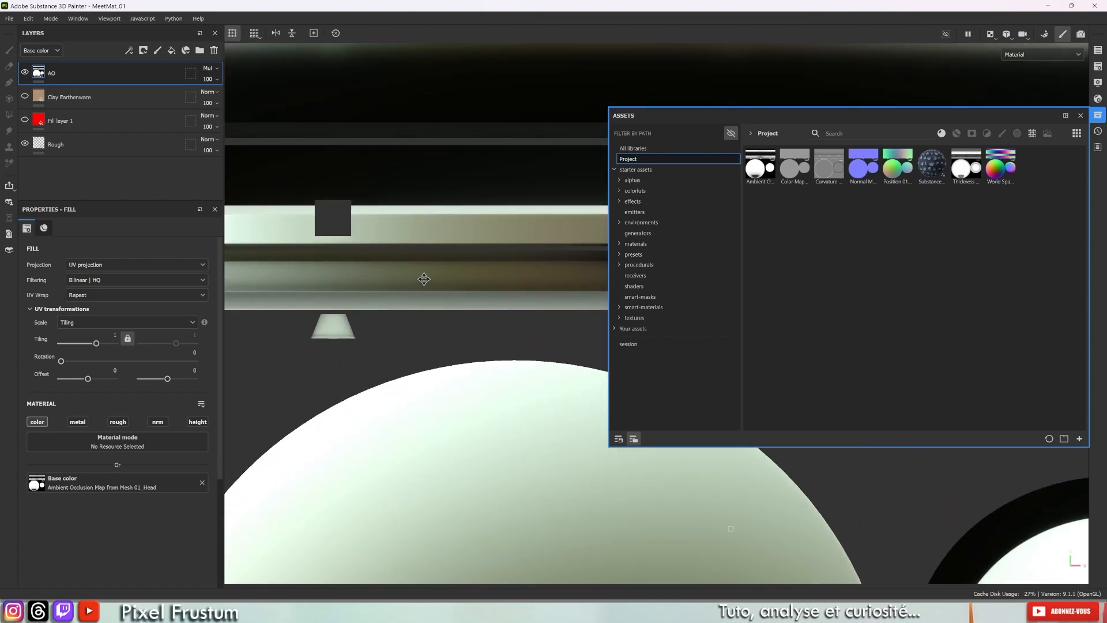
Return to the 3D view with the Clay Earthenware layer and Fill layer 1 visible again beneath AO.
{"action": "key", "text": "F2"}
{"action": "left_click", "coordinate": [24, 72]}
{"action": "left_click", "coordinate": [24, 72]}
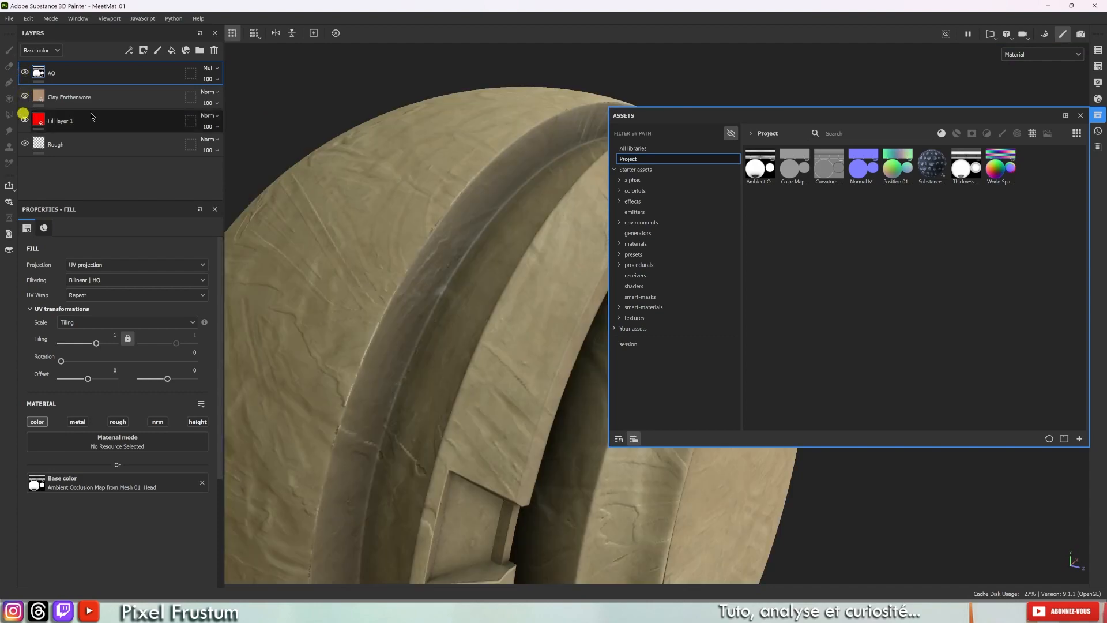
{"action": "left_click_drag", "start_coordinate": [295, 254], "coordinate": [319, 171], "text": "alt"}
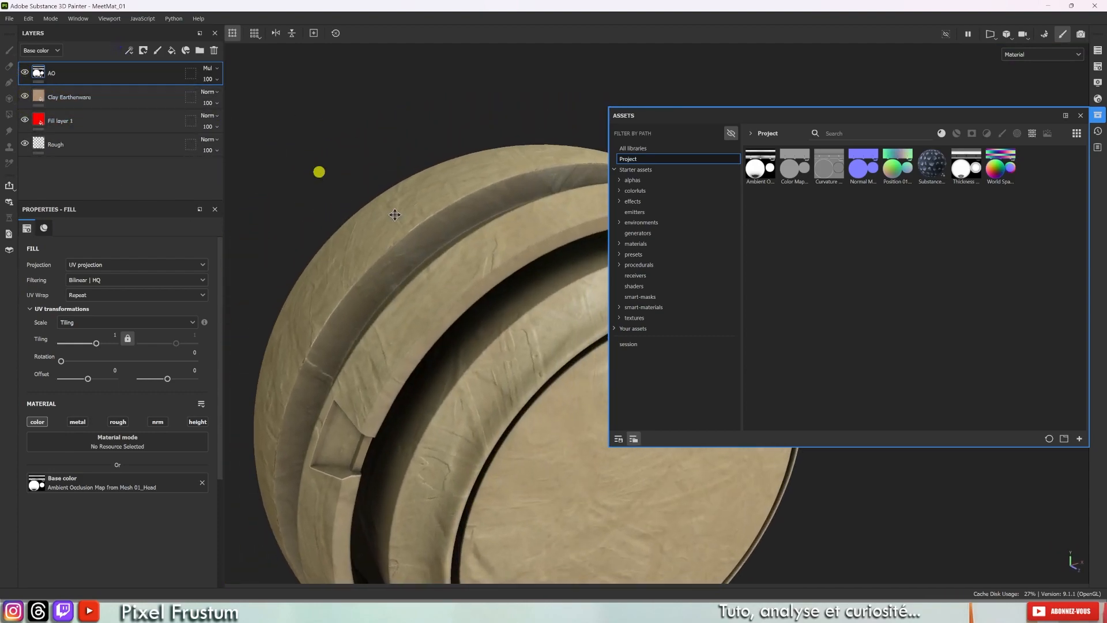